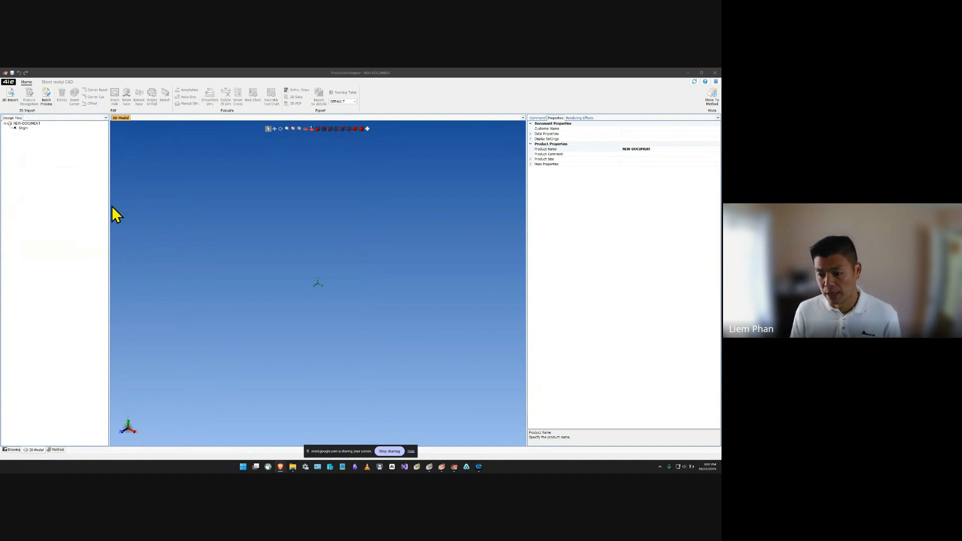
Import the Coin Shooter Revamped STEP assembly from the Downloads folder.
click(274, 217)
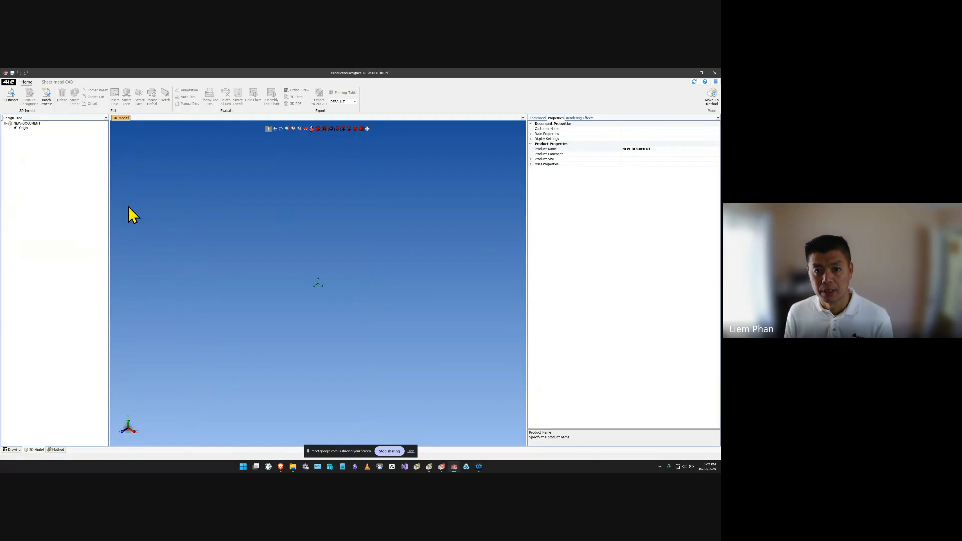
click(11, 98)
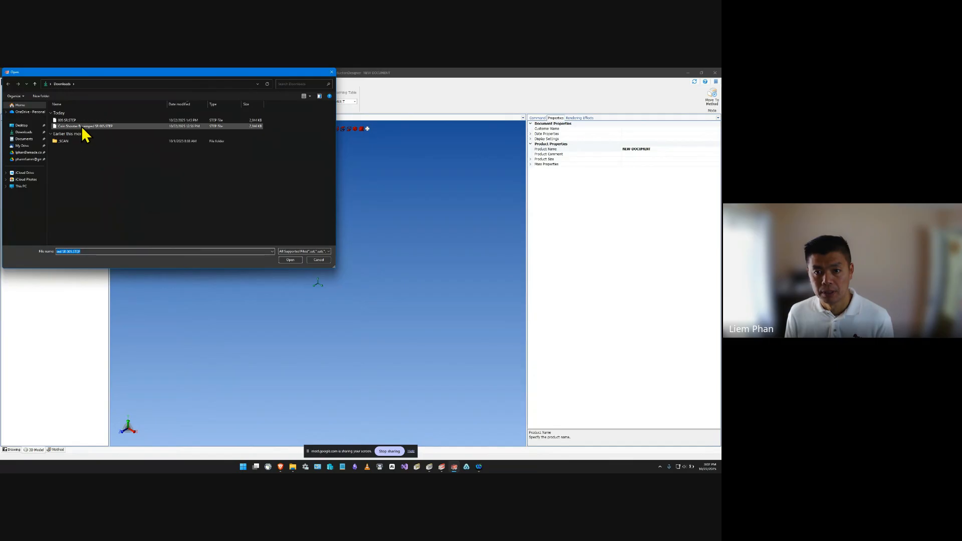
double_click(90, 126)
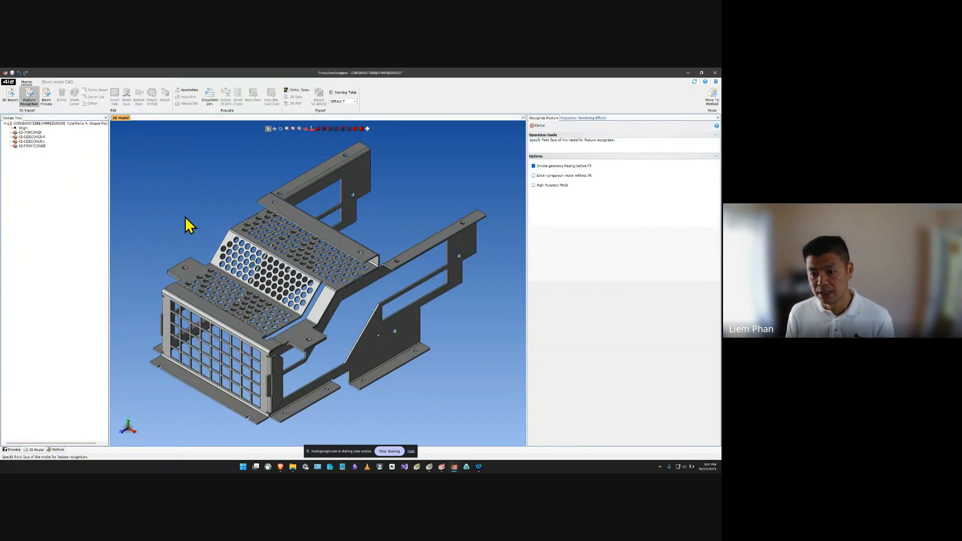
Highlight the top cover, both side covers and the front cover in turn to identify each part of the assembly.
click(35, 132)
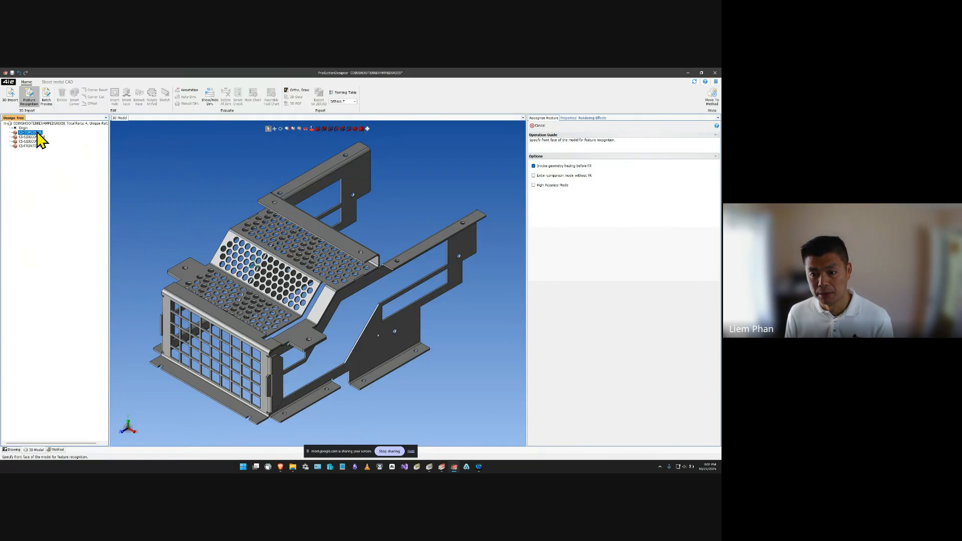
click(36, 137)
click(36, 141)
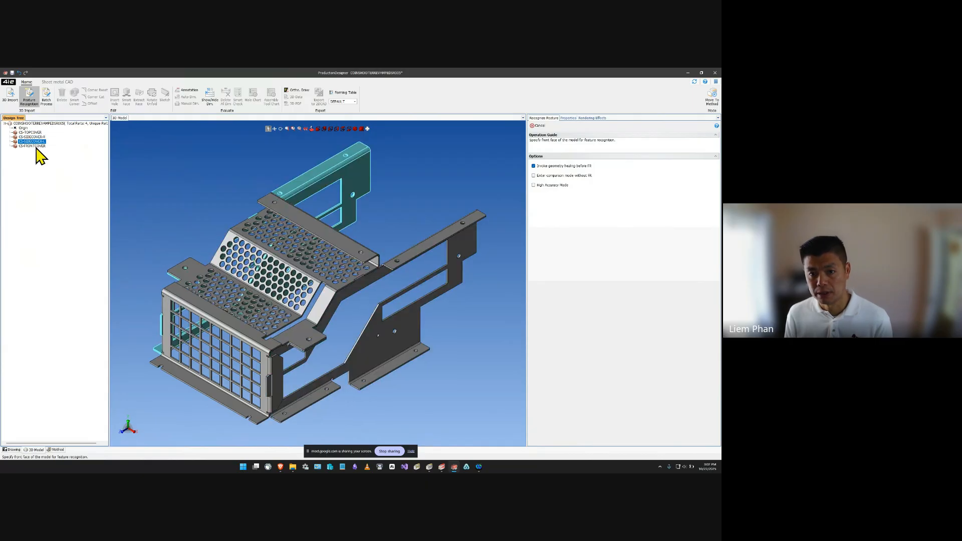
click(36, 146)
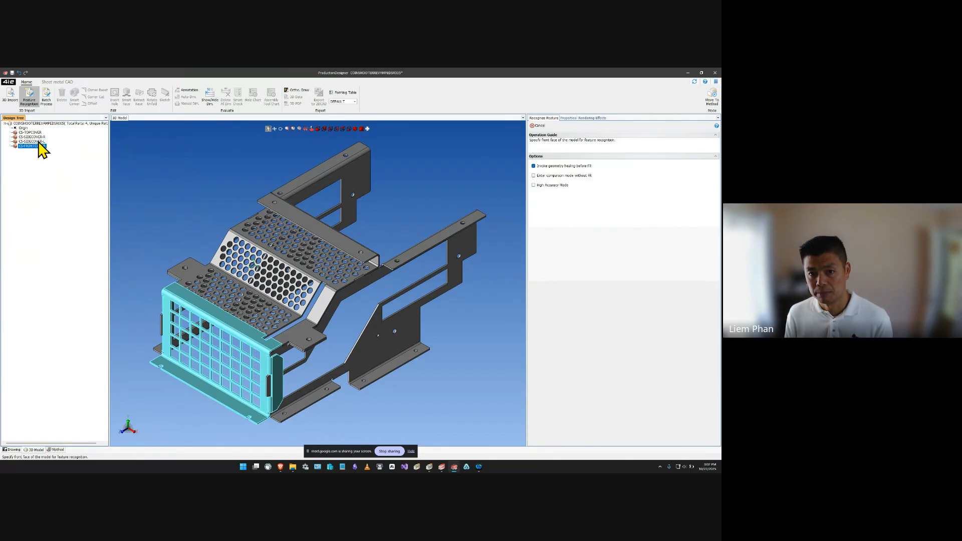
click(37, 142)
click(38, 136)
click(40, 133)
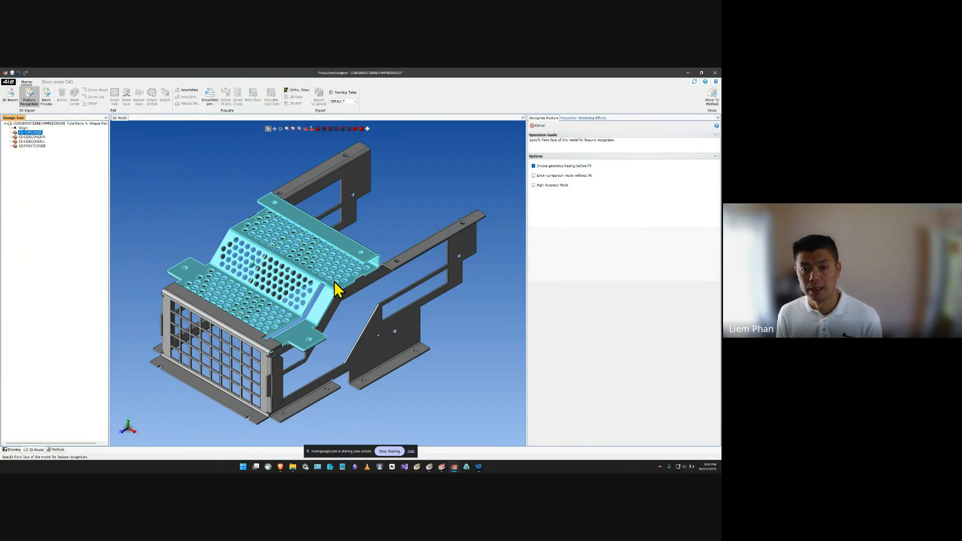
Run a batch process on all four parts with the material CRS-0.048 assigned to them.
click(47, 102)
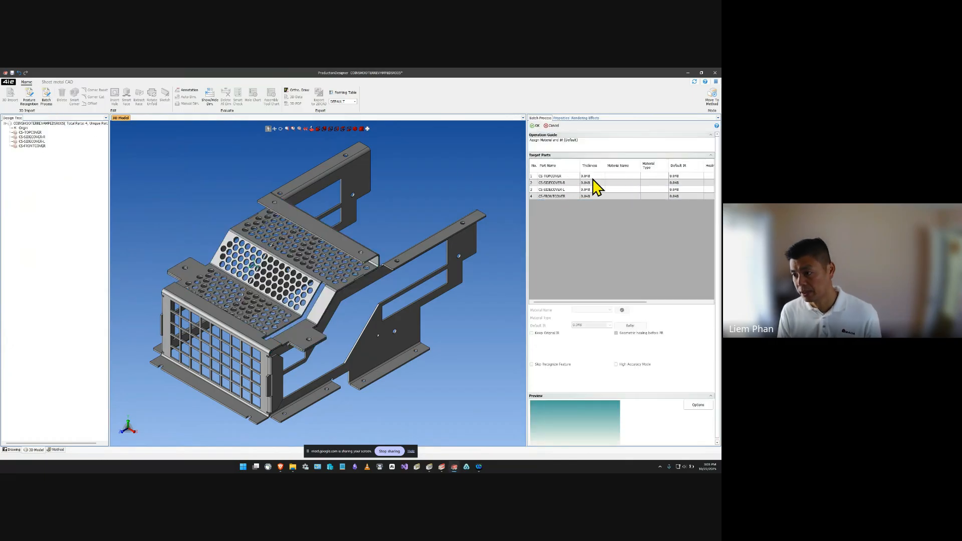
click(595, 177)
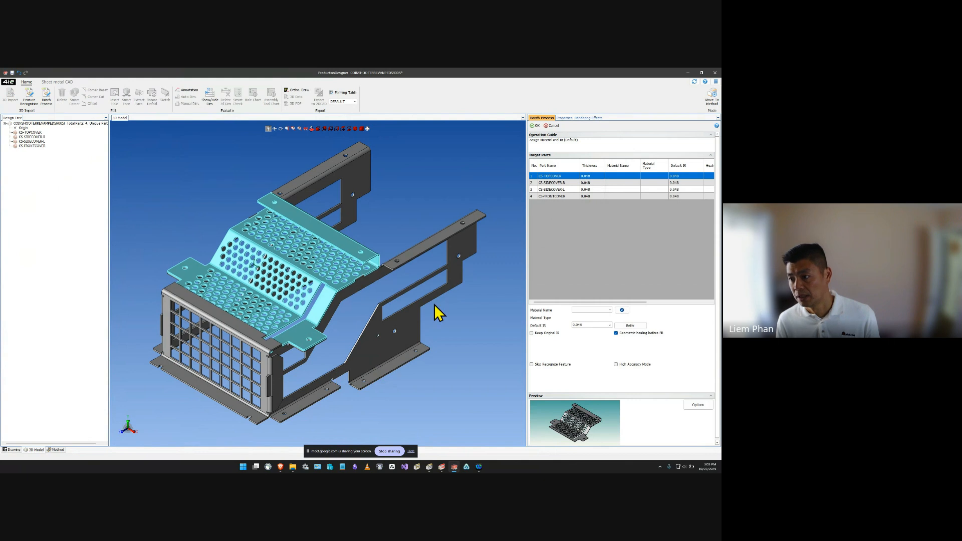
shift+click(569, 197)
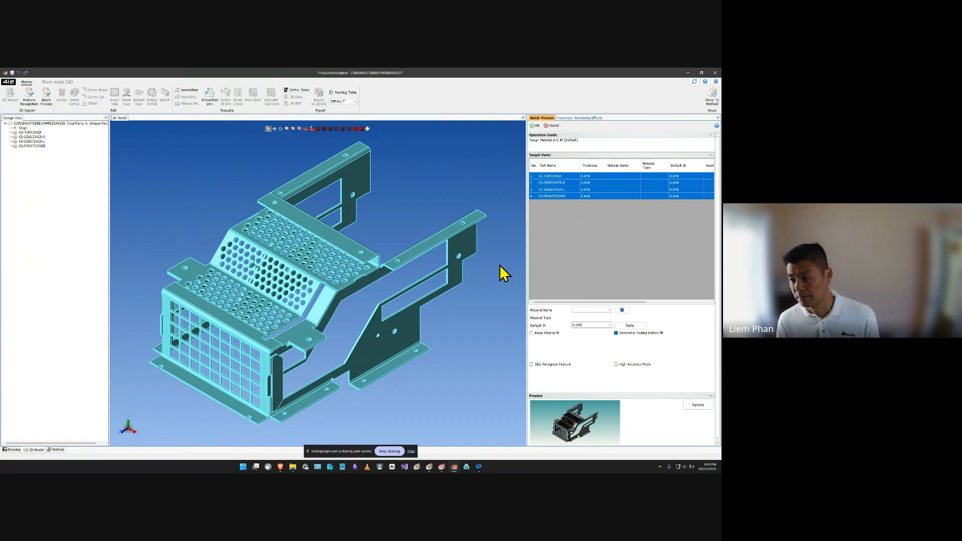
click(609, 311)
click(594, 319)
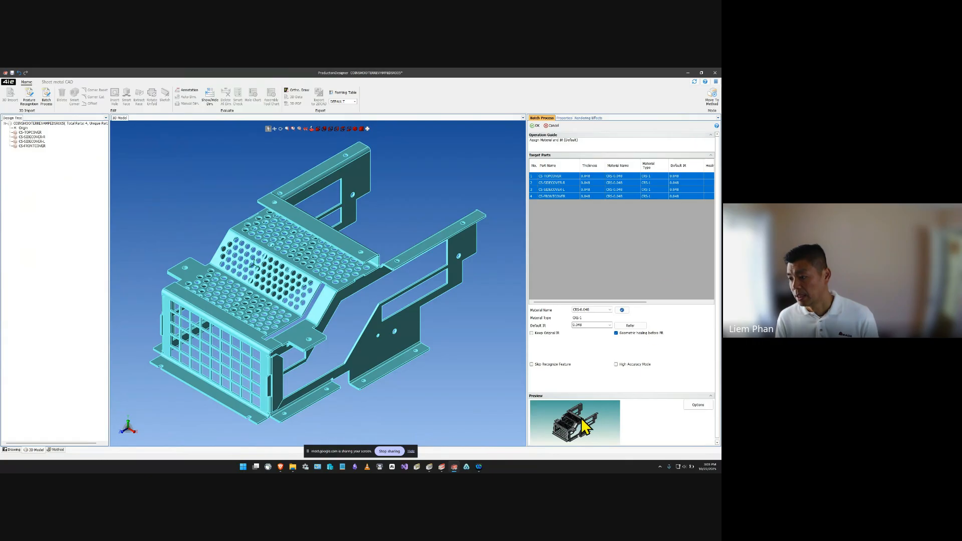
click(534, 125)
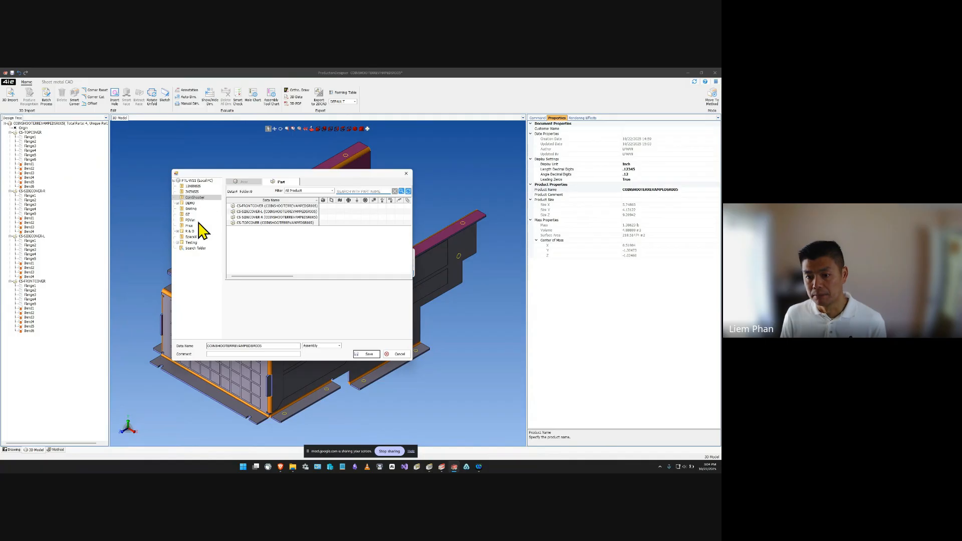
Save the processed assembly to the CoinShooter folder and accept the confirmation.
click(197, 197)
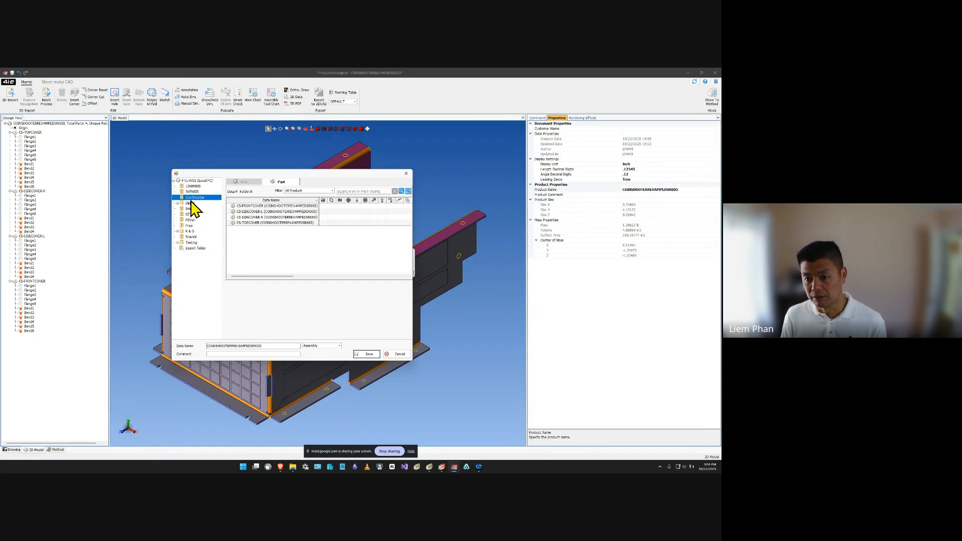
click(366, 354)
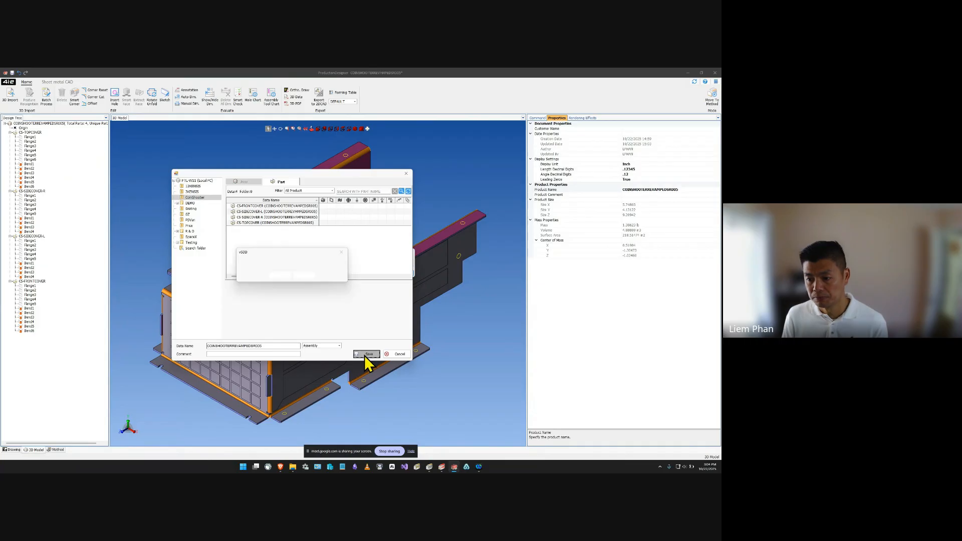
click(279, 276)
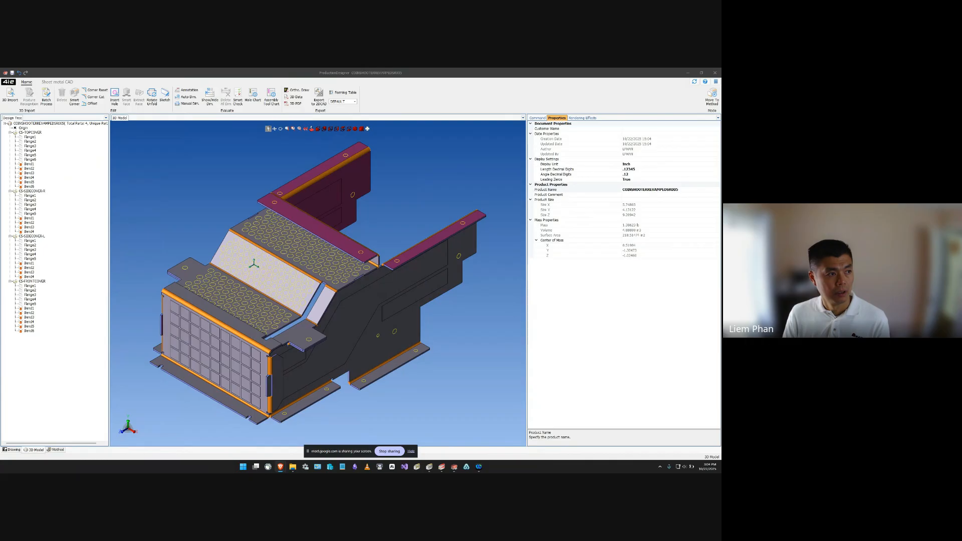
Enlarge the batch process report and review the part settings, feature recognition and method pattern sections.
drag(280, 189, 347, 164)
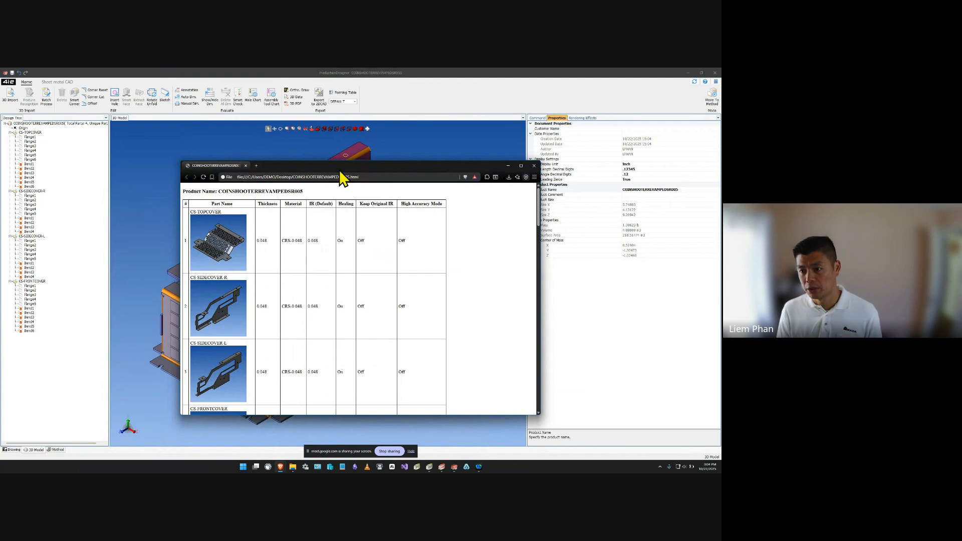
double_click(342, 168)
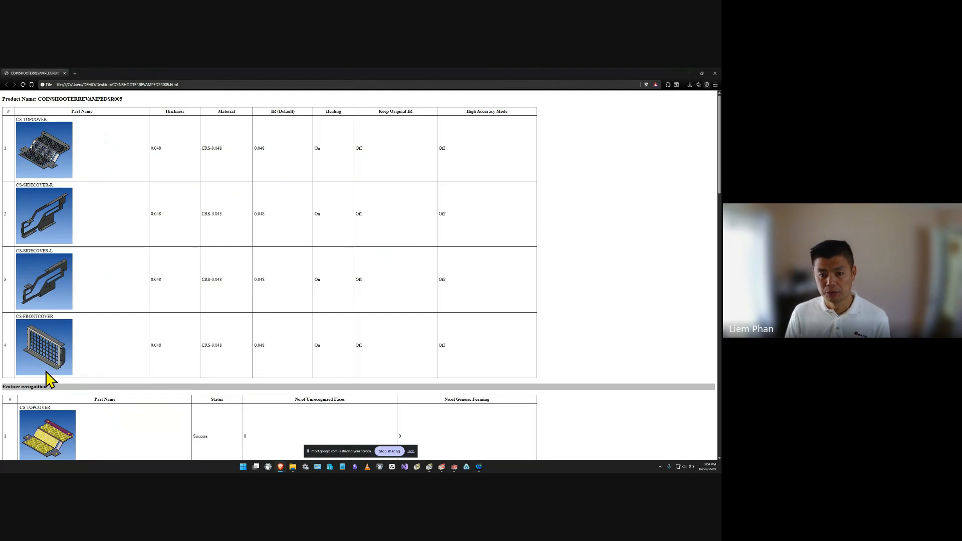
scroll(115, 340, down, 2)
scroll(116, 340, down, 2)
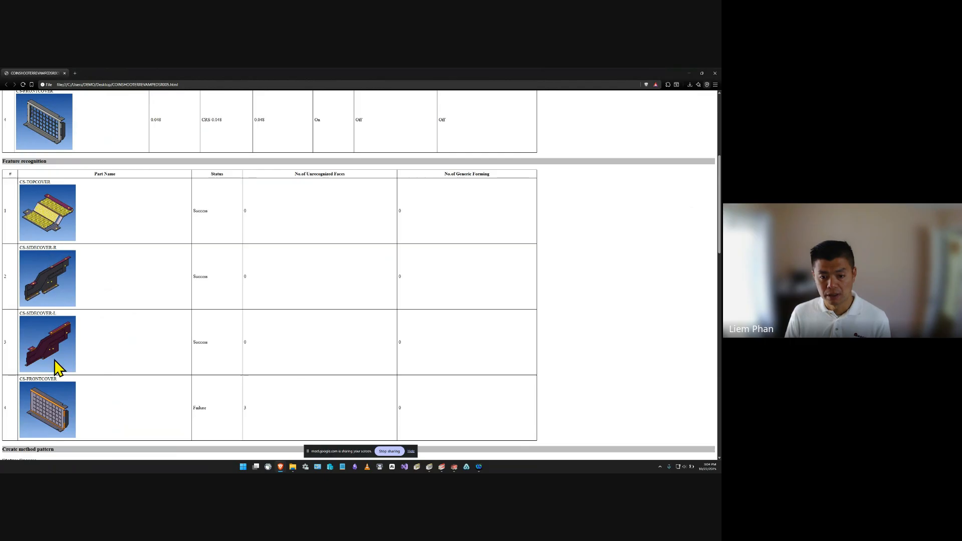
scroll(56, 342, down, 4)
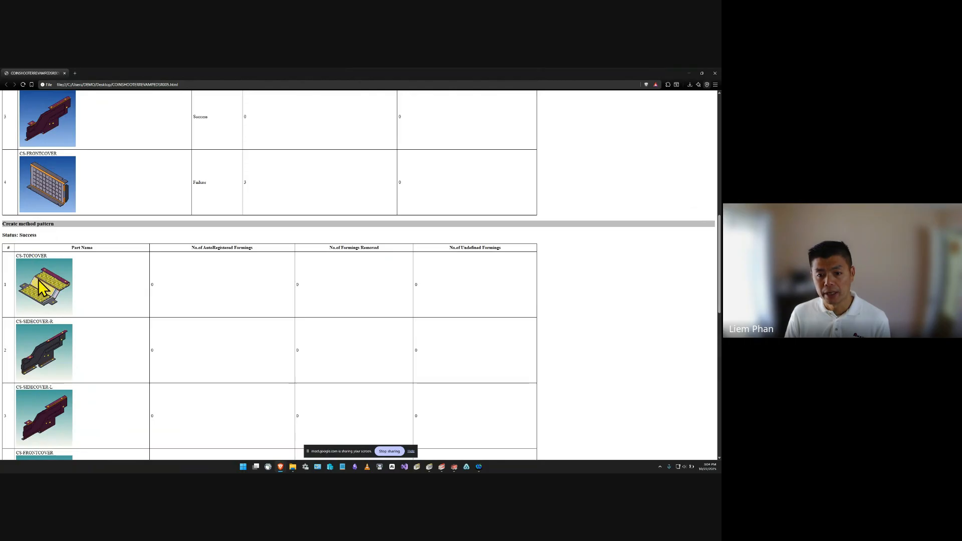
scroll(39, 280, down, 2)
scroll(41, 288, down, 2)
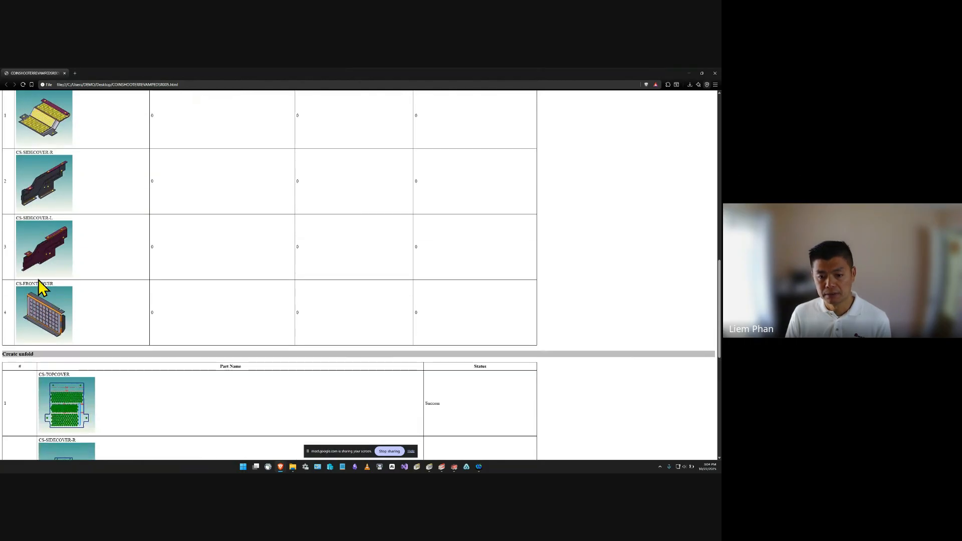
Examine the report's unfold results, exported DXF file paths, save location and processing summary.
scroll(43, 289, down, 4)
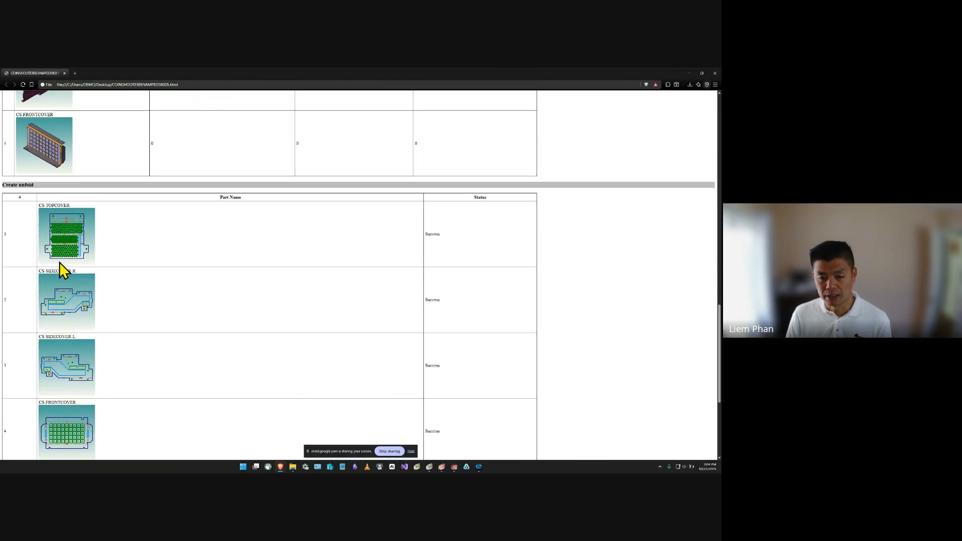
scroll(77, 346, down, 2)
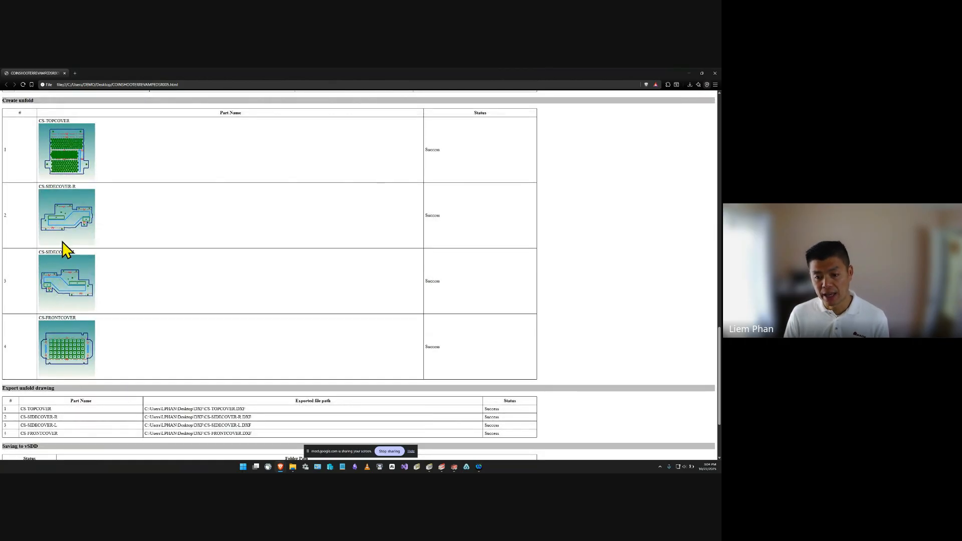
scroll(95, 341, down, 2)
drag(262, 351, 125, 324)
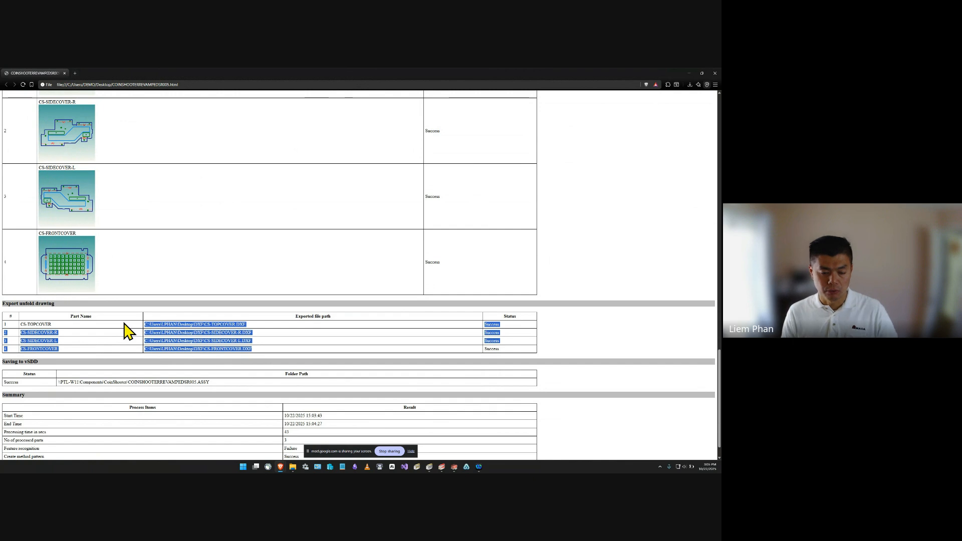
click(210, 338)
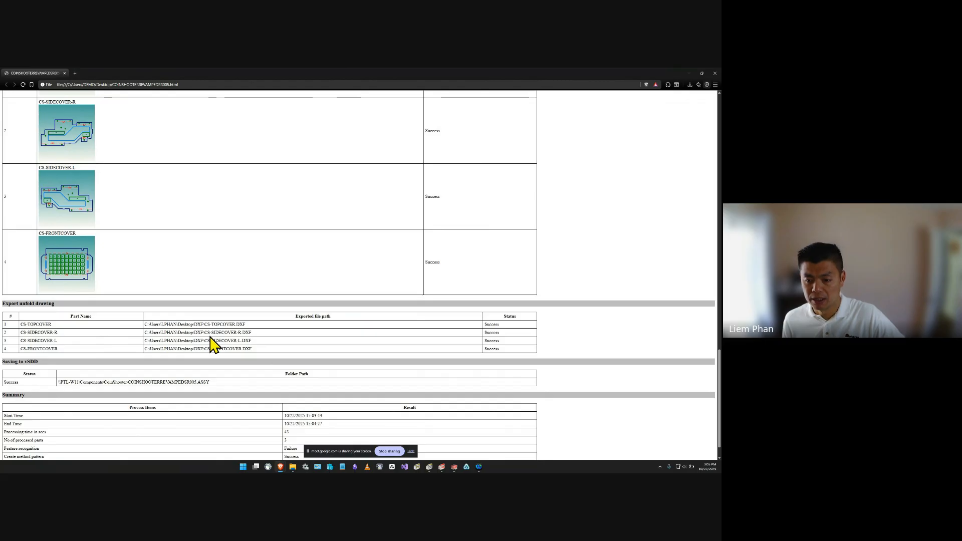
drag(253, 333, 201, 331)
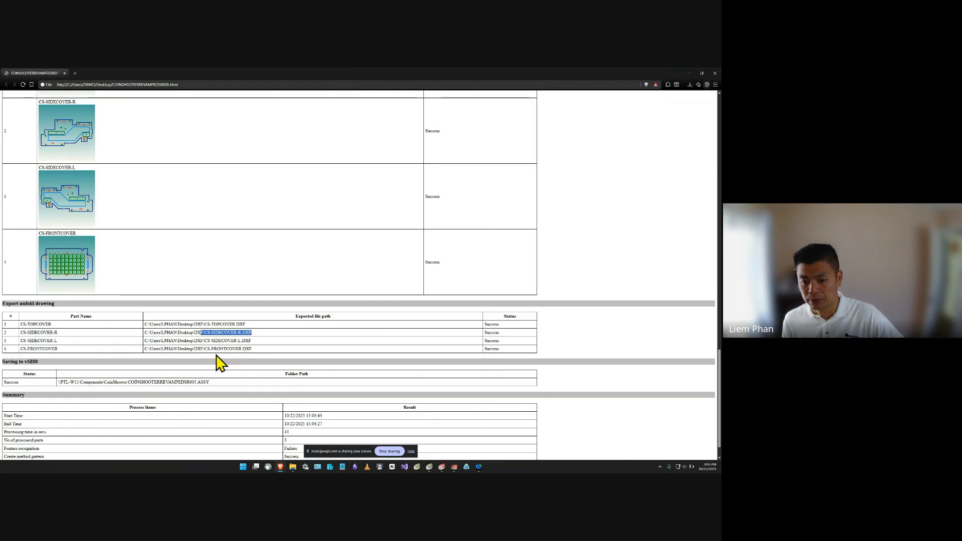
scroll(218, 362, down, 1)
scroll(216, 361, up, 12)
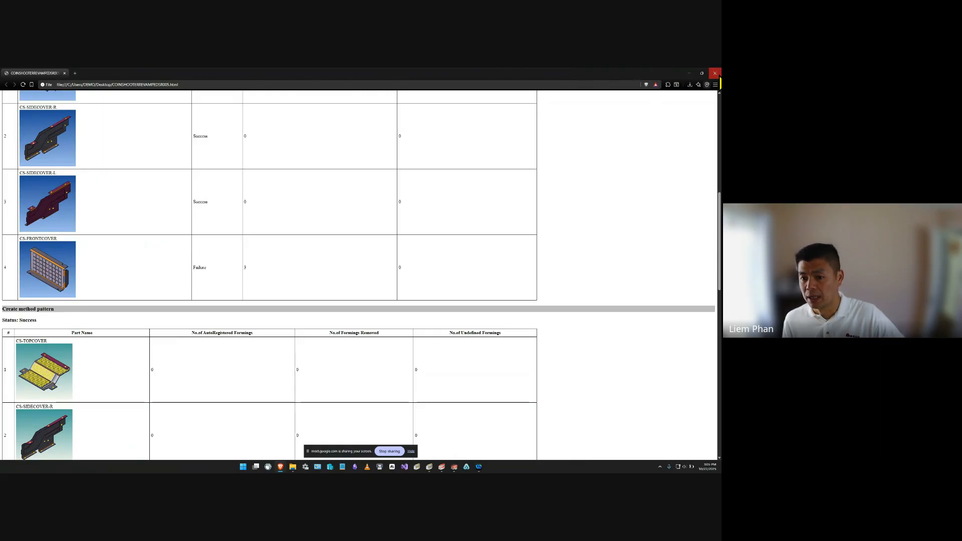
Close the batch report and Production Designer, and bring the AIE Planner window into position.
click(714, 73)
click(715, 71)
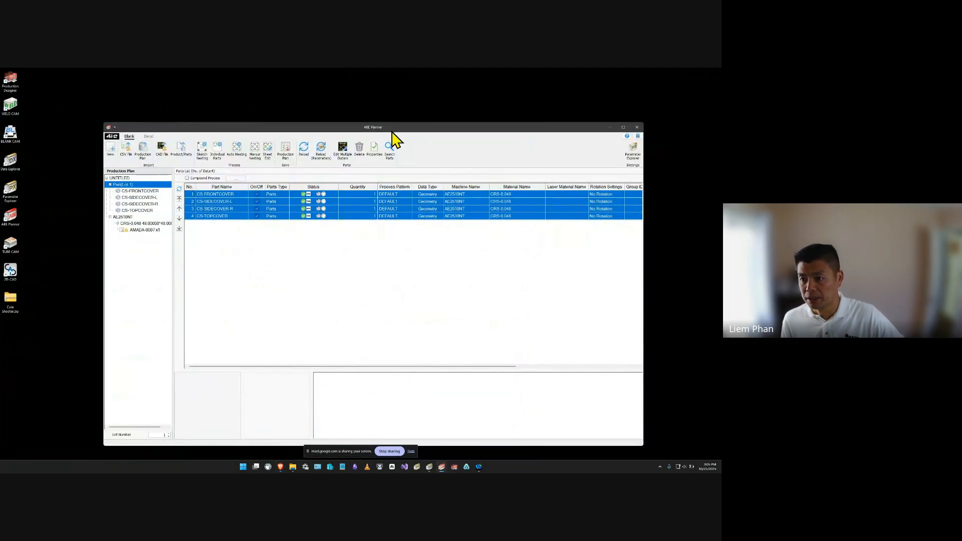
drag(394, 129, 382, 111)
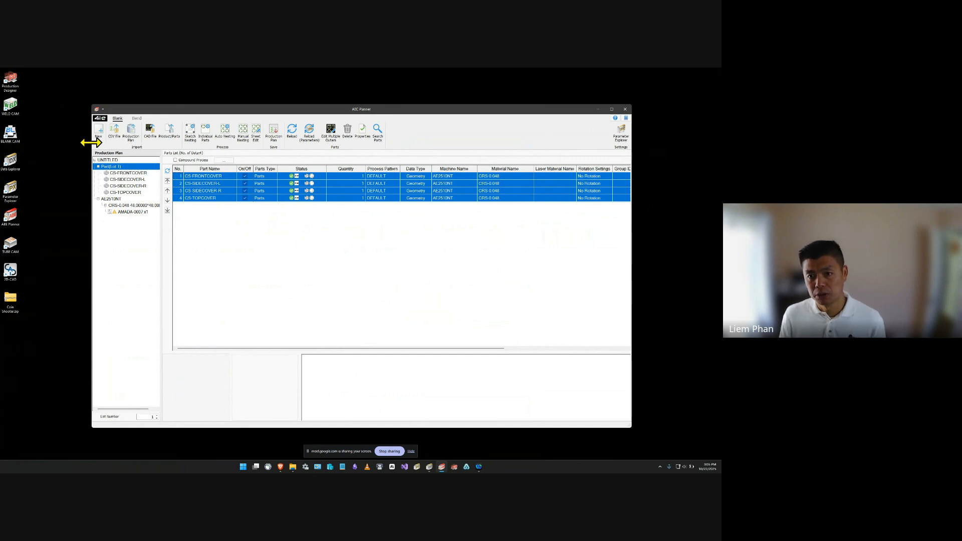
Look over the planner's Blank and Bend modes and check the status legend for the listed parts.
click(137, 119)
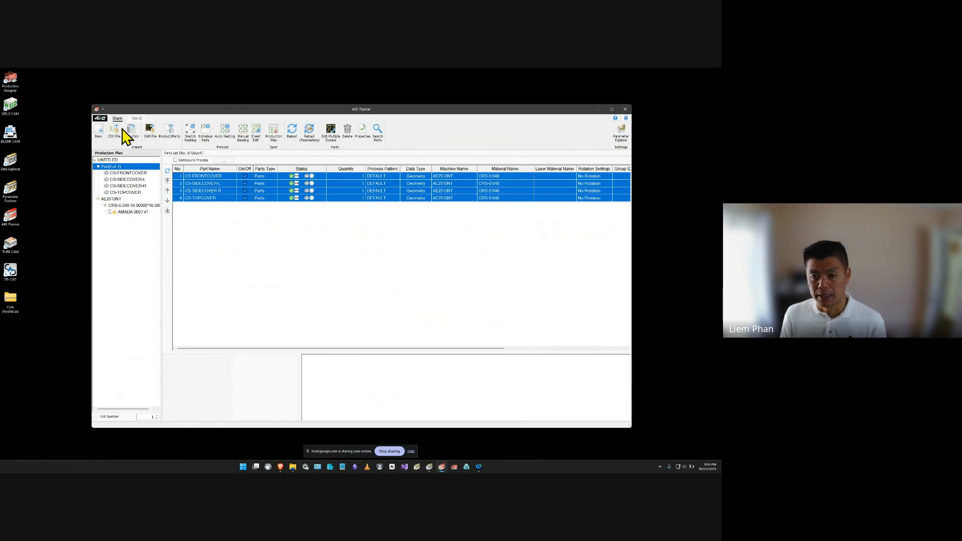
click(116, 119)
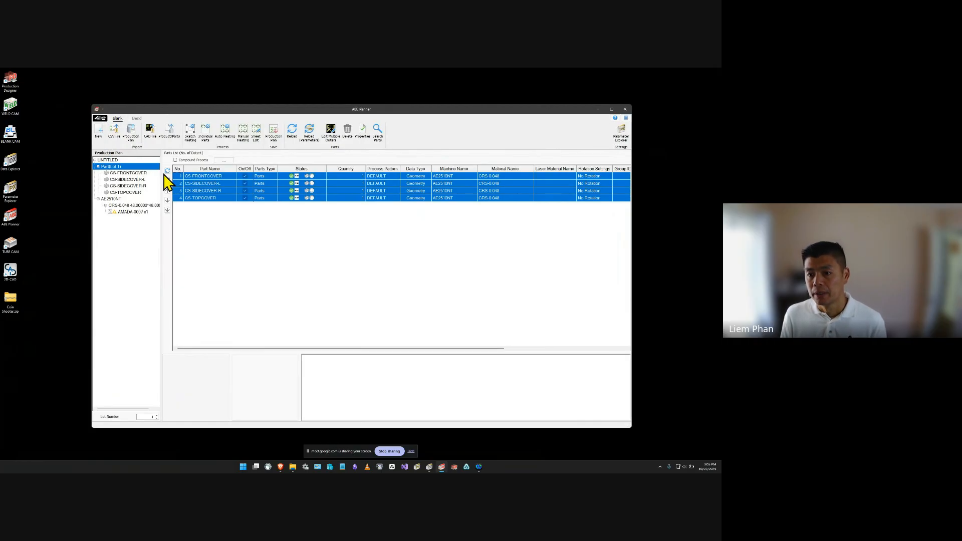
right_click(318, 196)
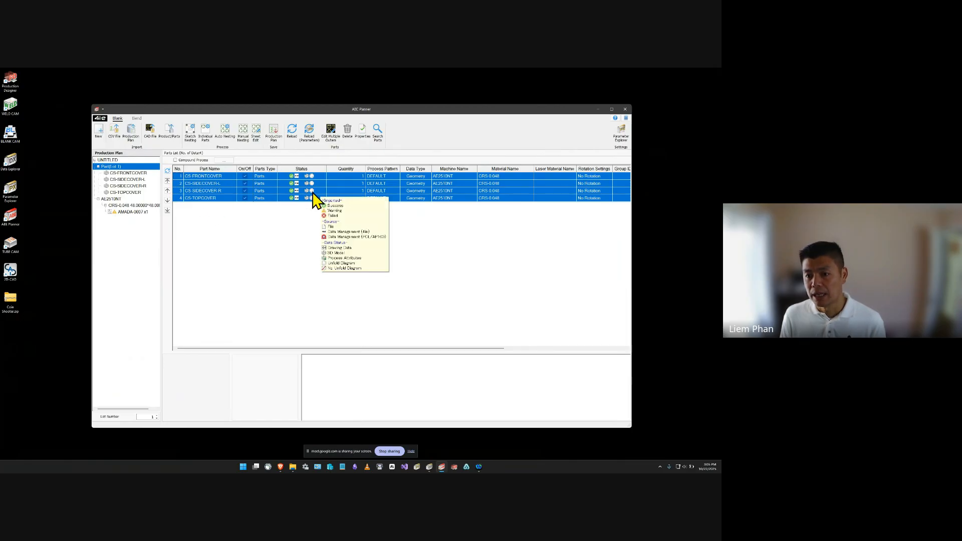
key(Escape)
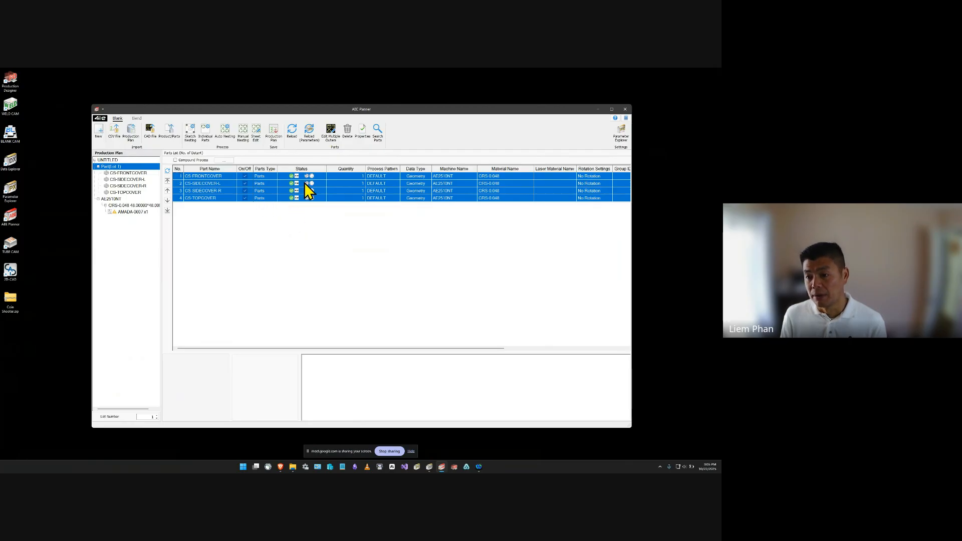
Set the quantity of all four coin shooter parts to 2 and accept deleting the current nesting results.
click(346, 177)
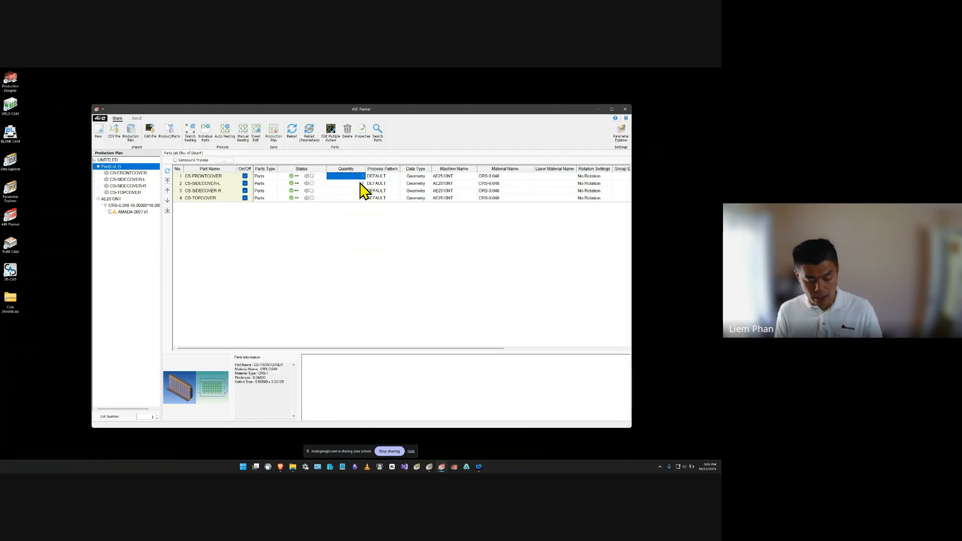
shift+click(363, 198)
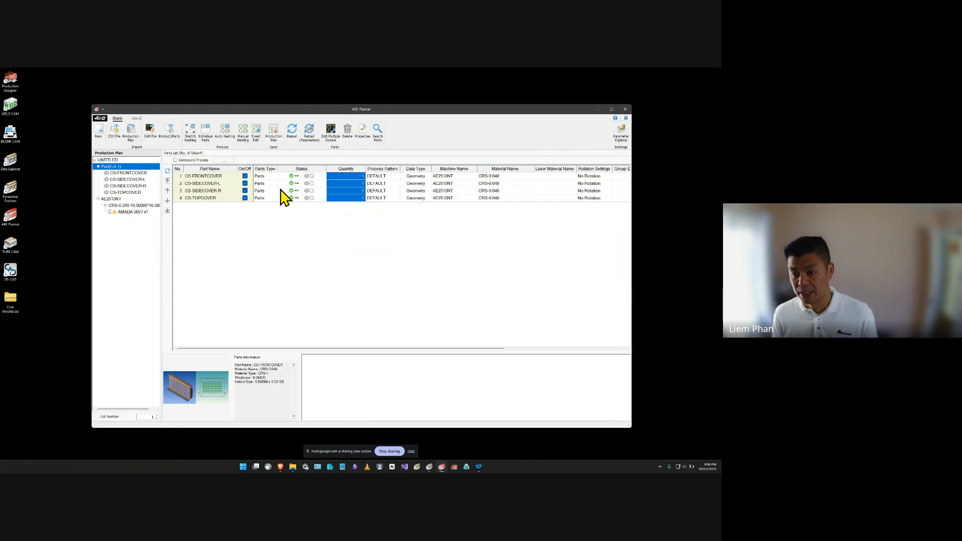
mouse_move(291, 198)
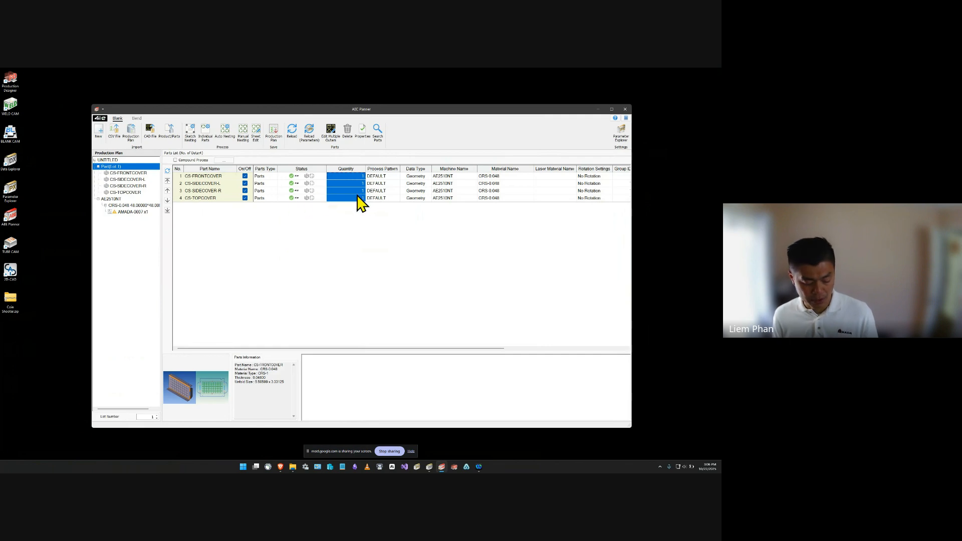
text(2)
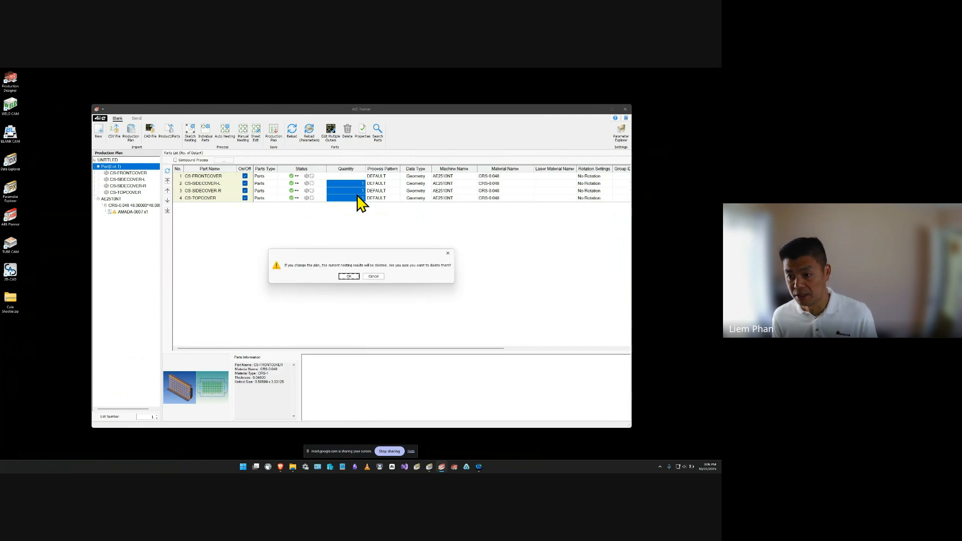
click(349, 276)
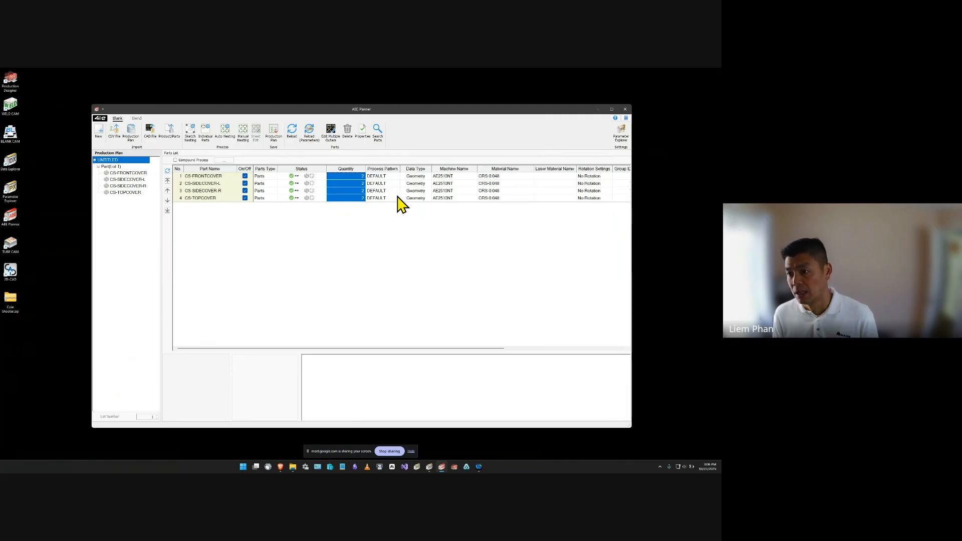
Check the machine choices for CS-FRONTCOVER and look over the remaining parameter columns of the parts list.
click(466, 176)
click(475, 180)
click(479, 184)
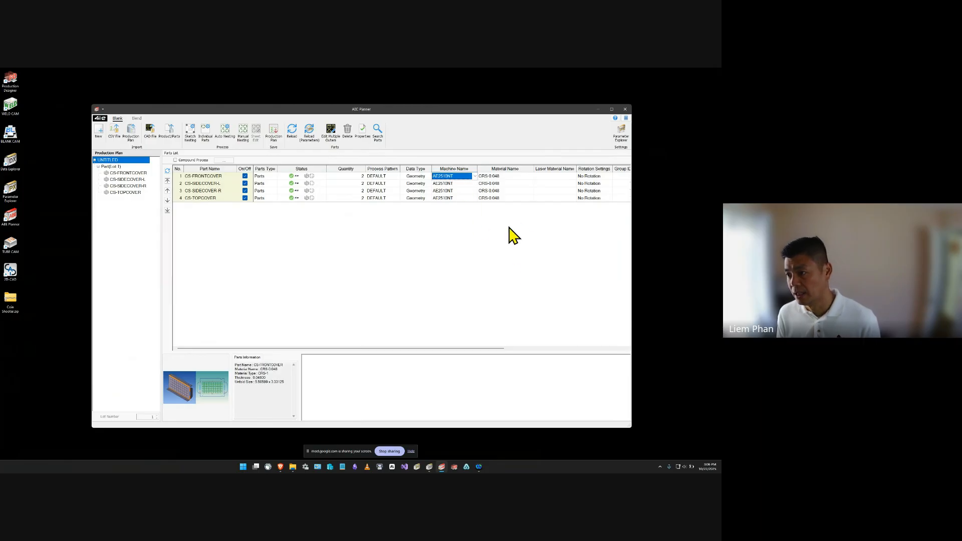
drag(464, 349, 425, 352)
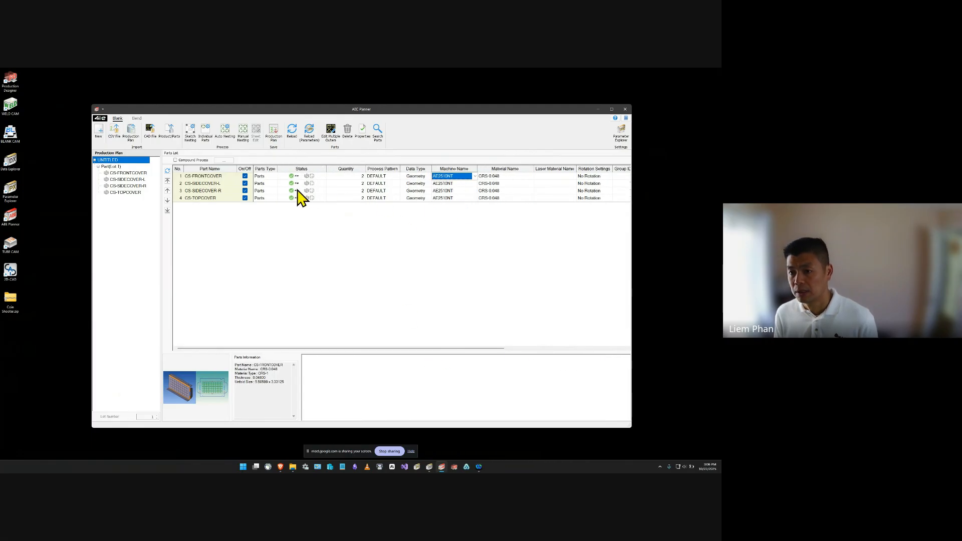
Auto nest the parts on the CRS-0.048-48X48 standard sheet.
click(210, 178)
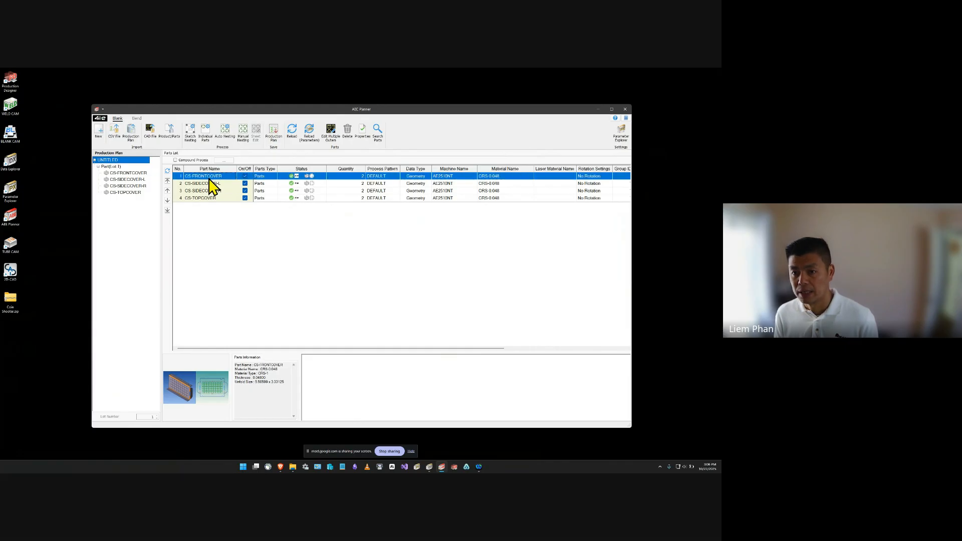
click(225, 133)
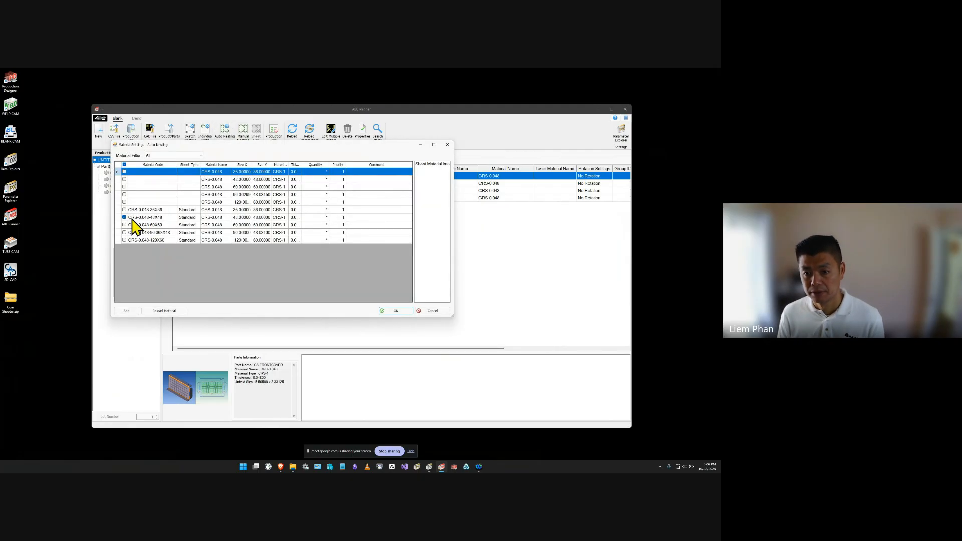
click(404, 311)
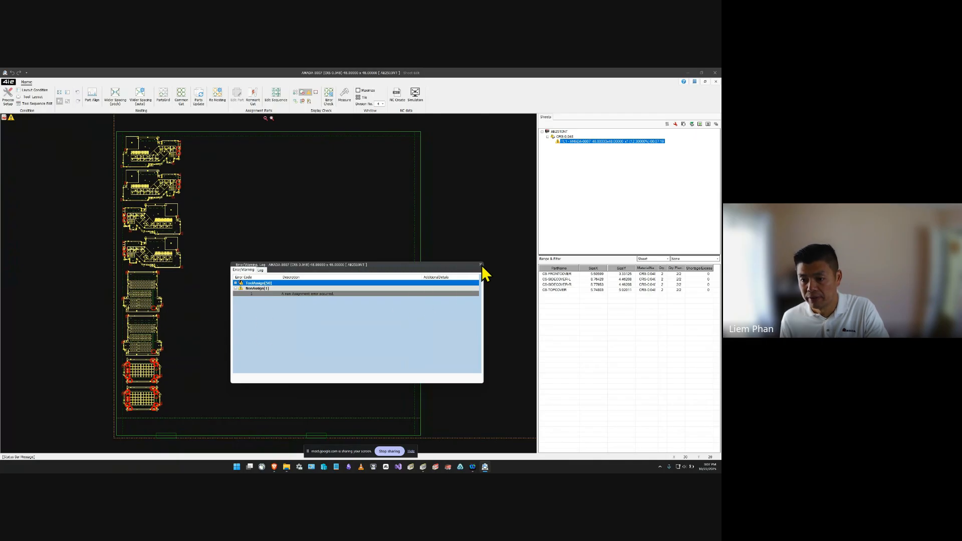
Dismiss the error and warning log and open the topmost nested CS-SIDECOVER-R part for tool path editing.
click(481, 265)
click(144, 155)
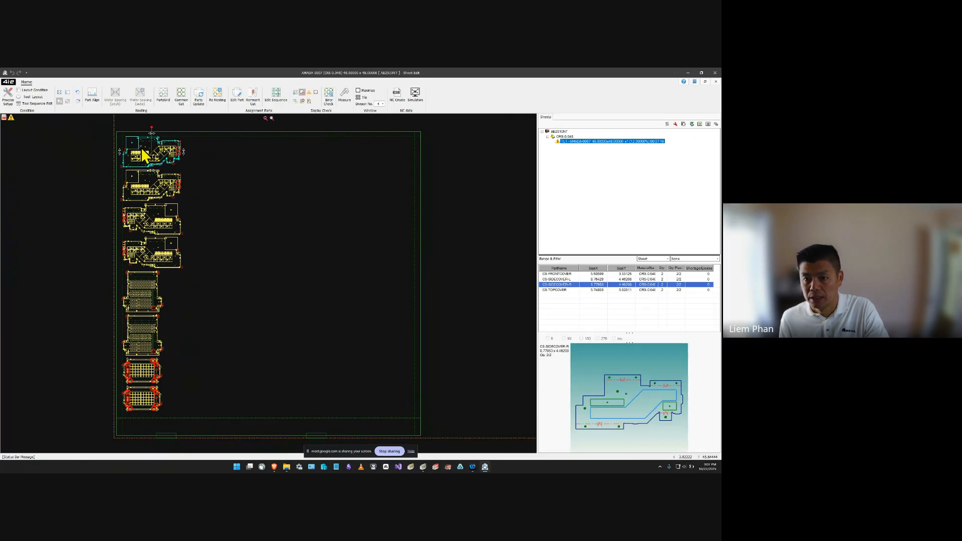
double_click(150, 147)
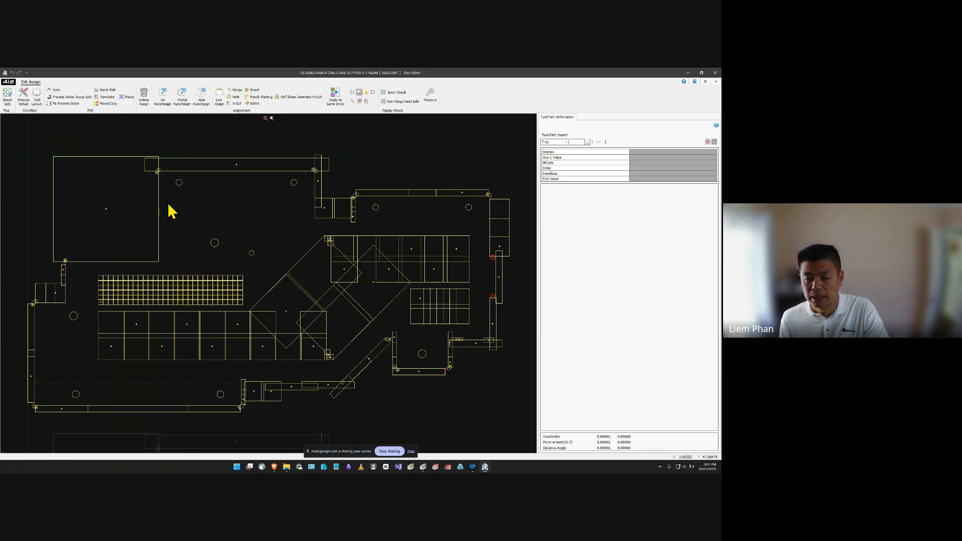
Examine the punch tool assignments on the side cover, including the notch near its left edge and the round hole beside it.
click(67, 293)
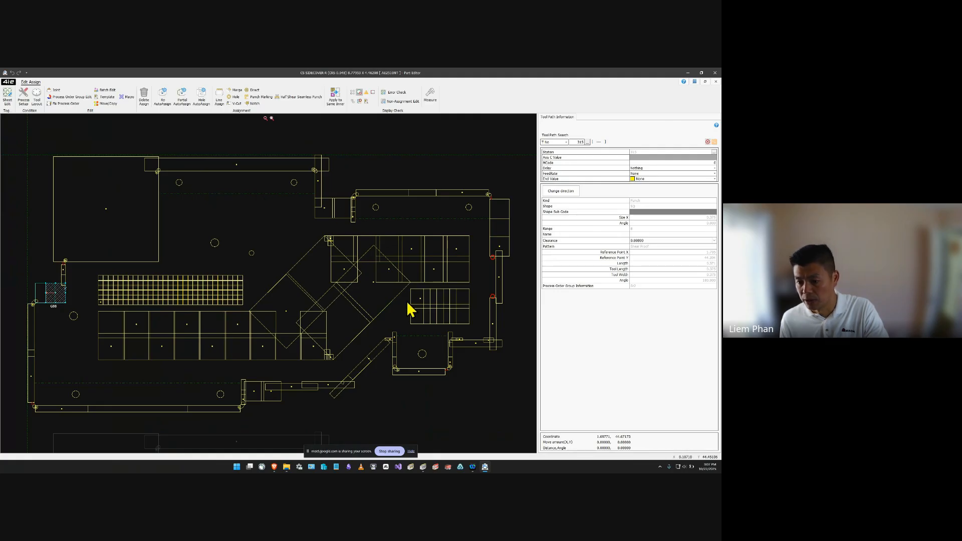
scroll(232, 326, down, 5)
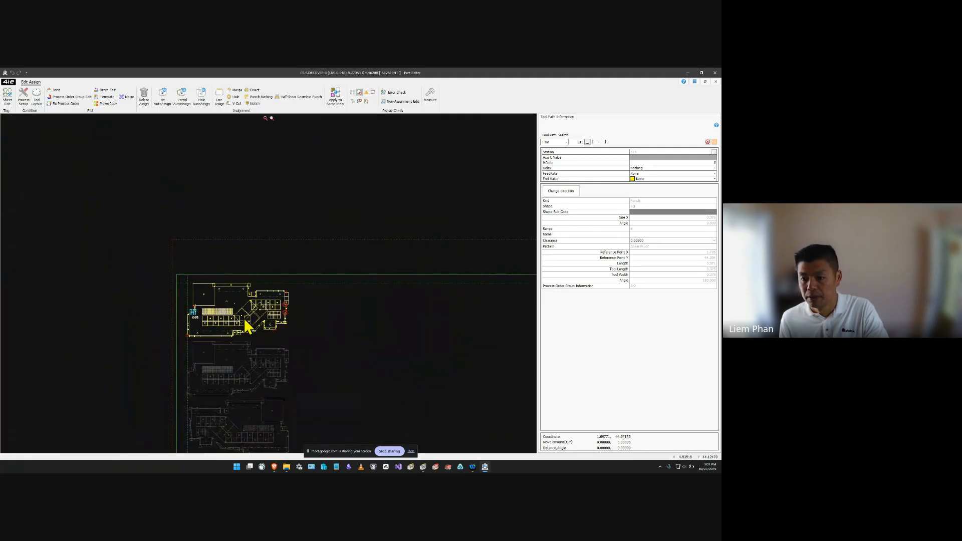
scroll(290, 342, up, 2)
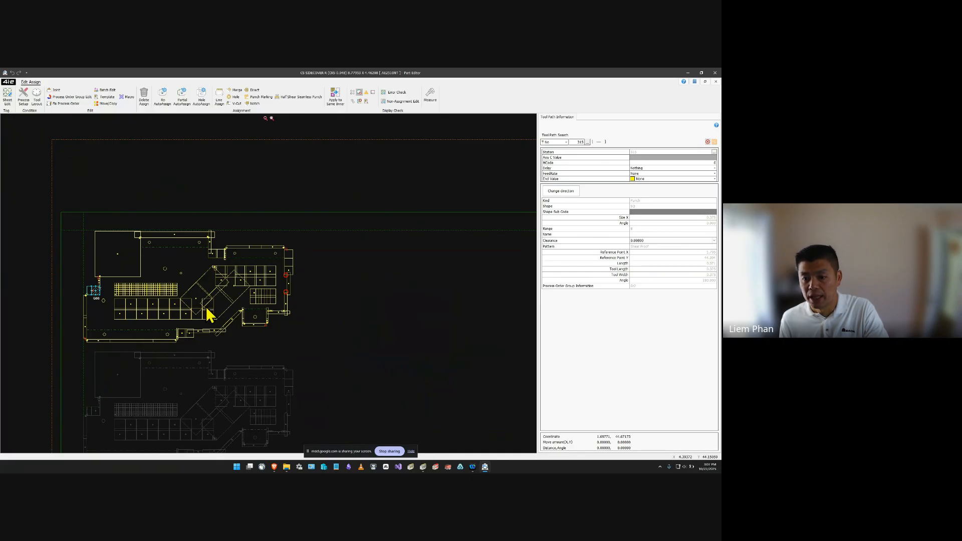
scroll(205, 305, up, 5)
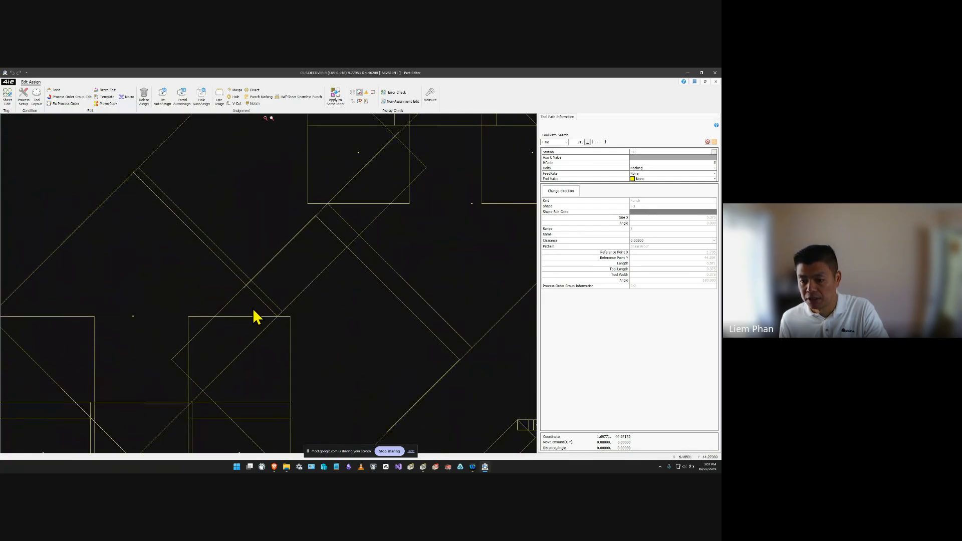
scroll(255, 315, down, 2)
scroll(255, 316, down, 2)
scroll(367, 337, down, 2)
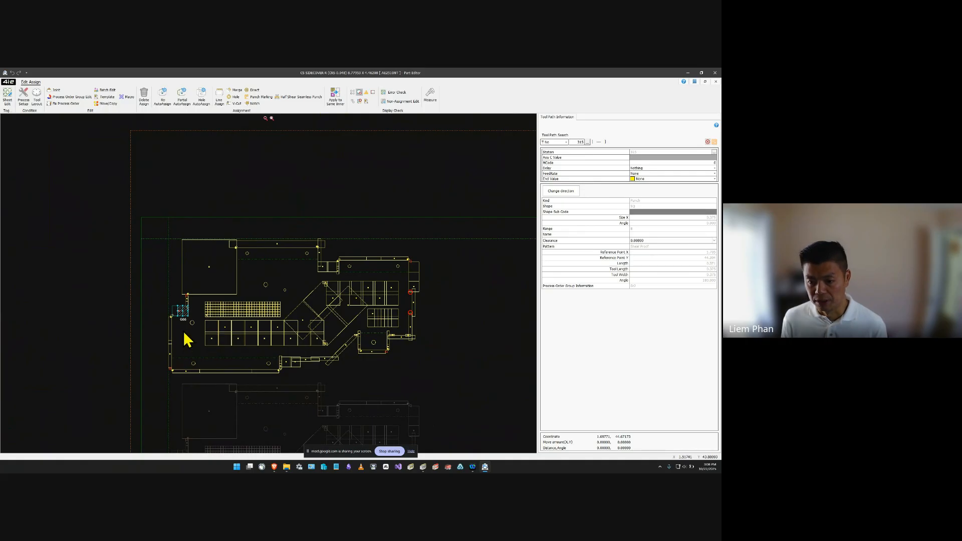
scroll(194, 325, up, 4)
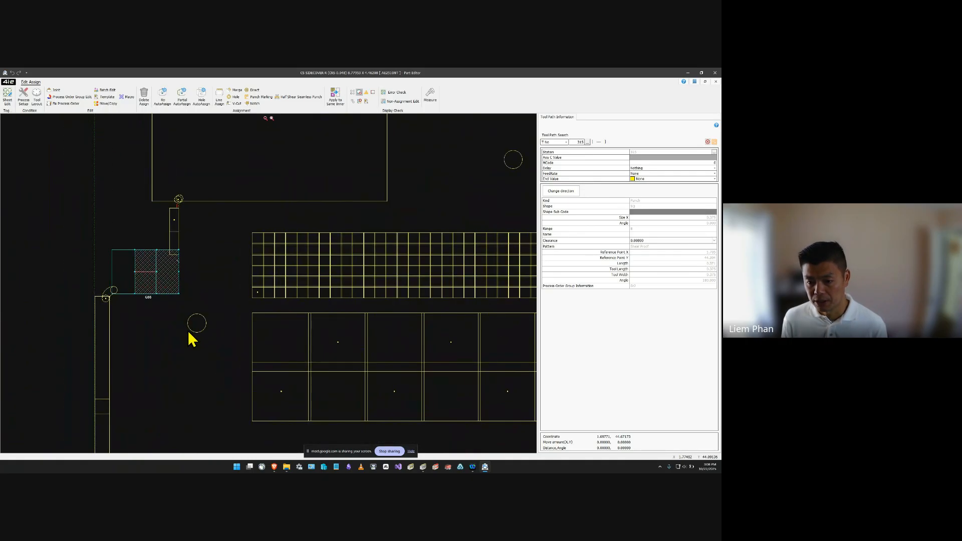
click(191, 330)
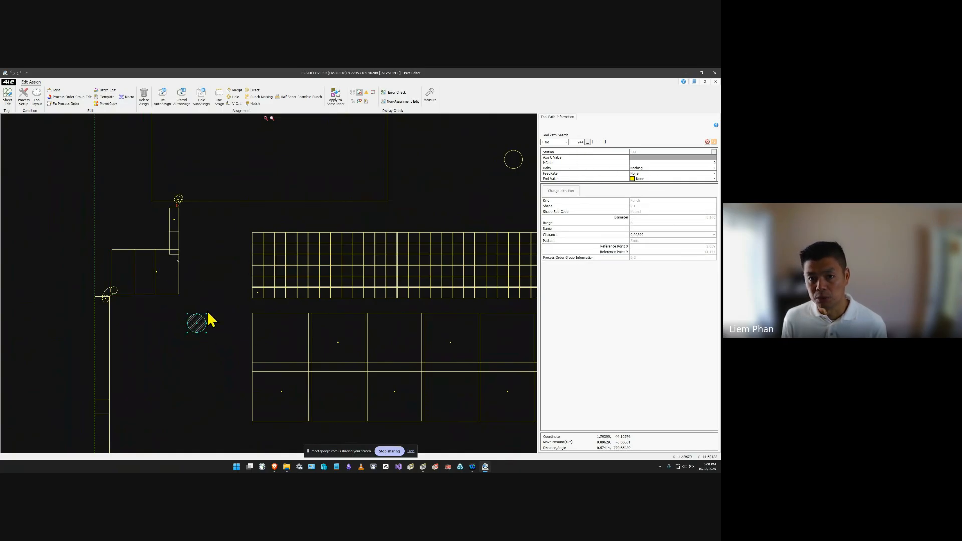
Open the tool layout and load a range A rectangular tool from the inventory into an empty range A turret station.
click(37, 100)
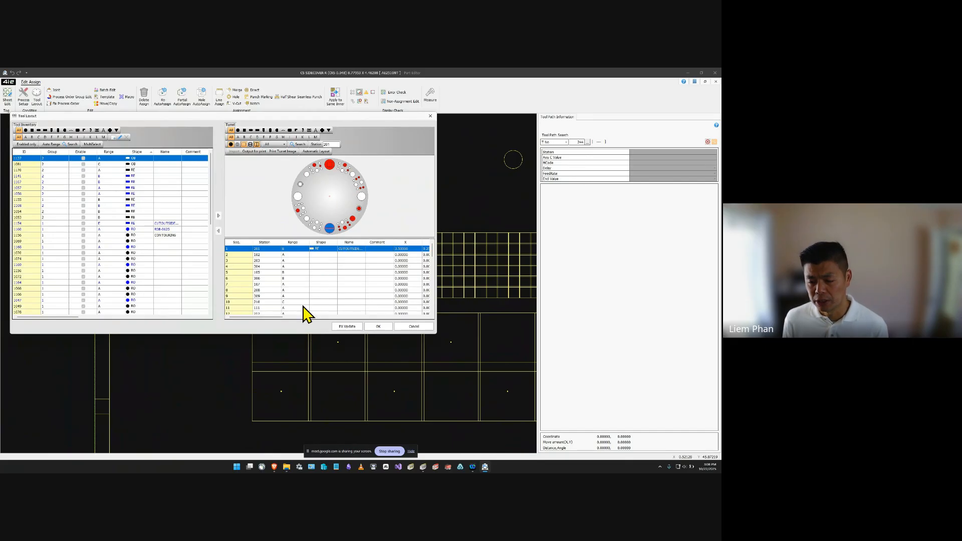
scroll(307, 310, down, 3)
scroll(302, 297, up, 5)
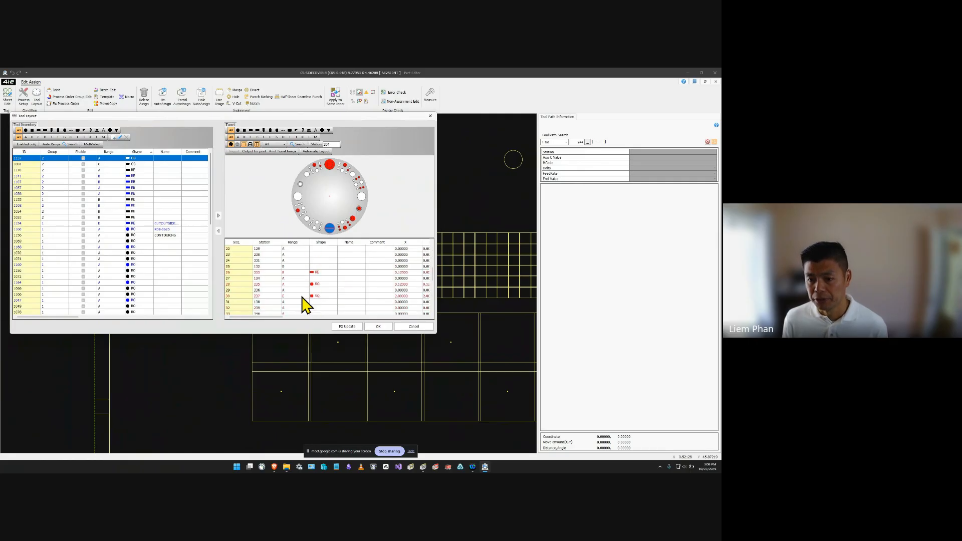
click(33, 253)
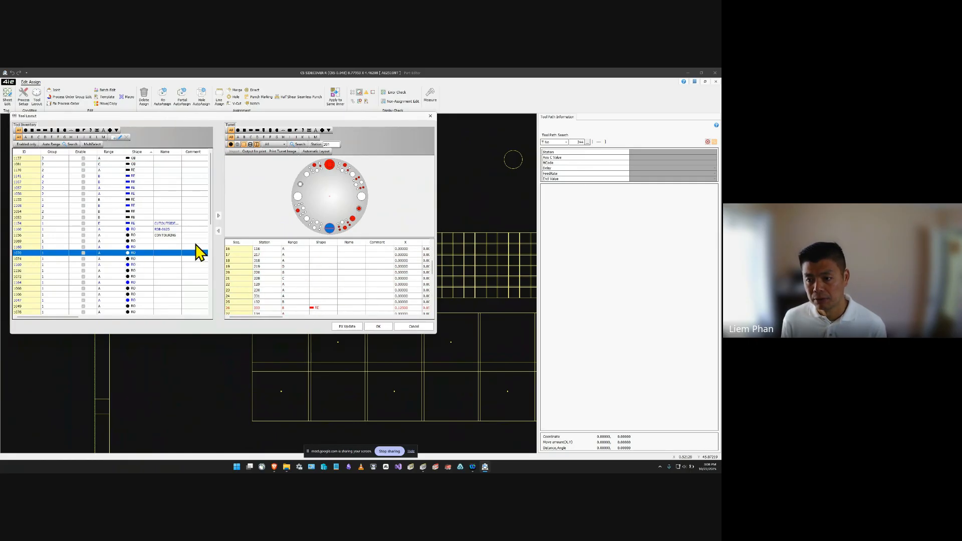
click(300, 184)
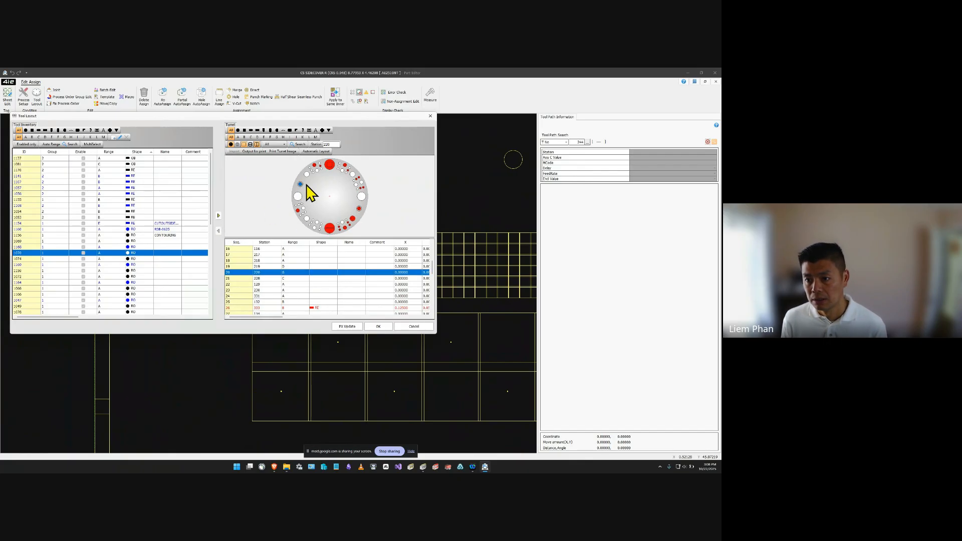
click(321, 182)
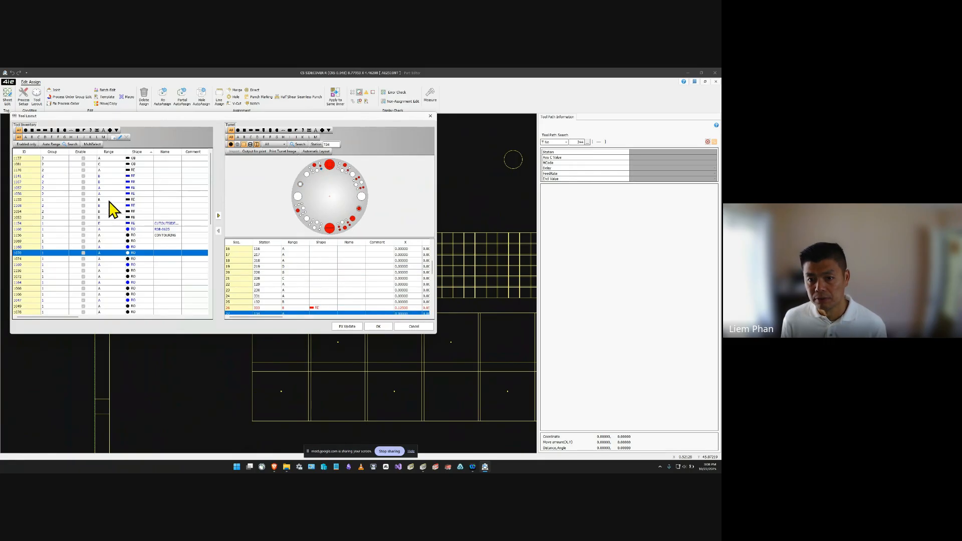
click(107, 170)
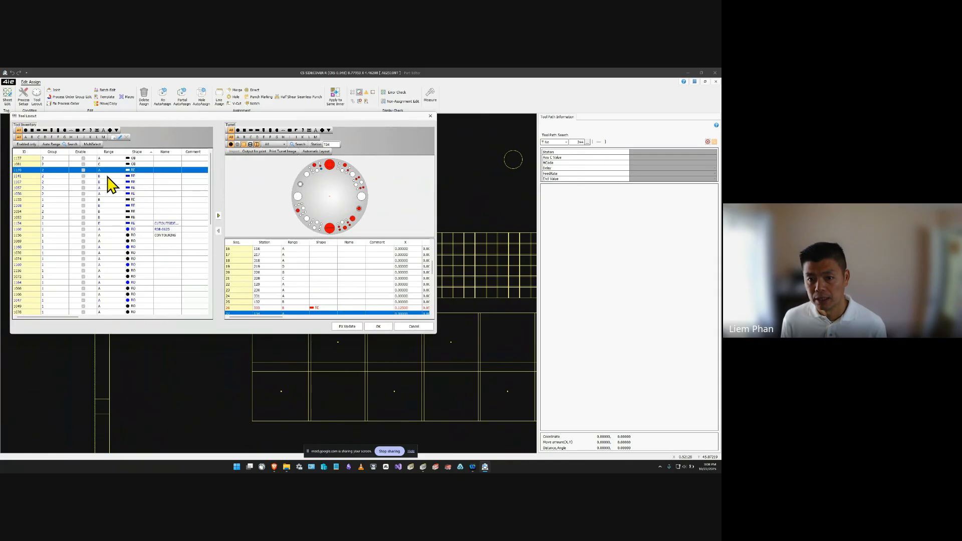
click(218, 216)
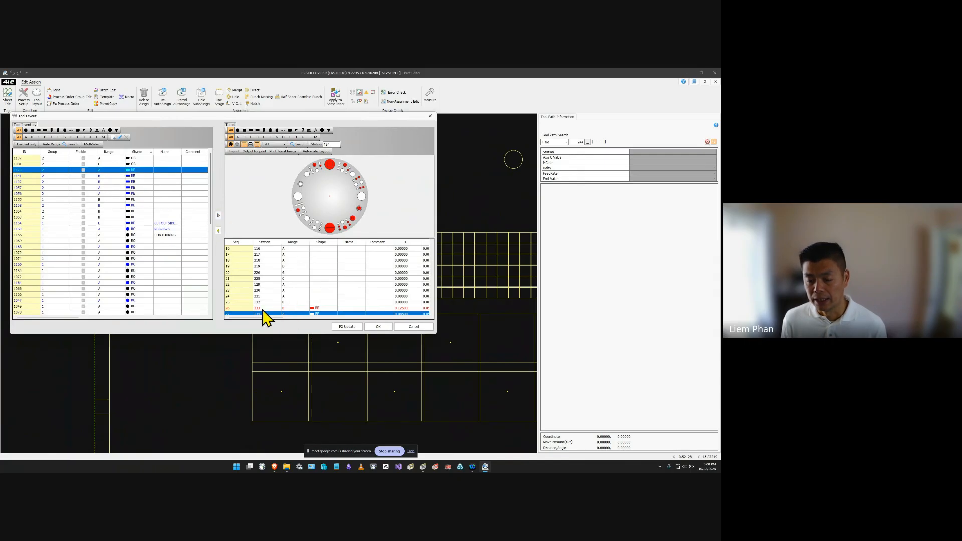
Look through the tools loaded in the turret stations and cancel the tool layout changes.
scroll(35, 232, up, 7)
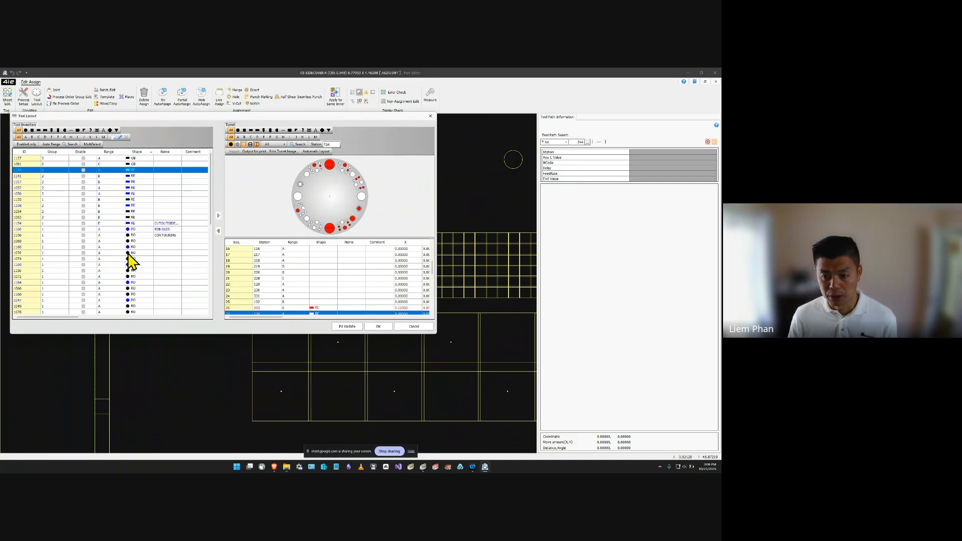
scroll(296, 299, down, 6)
scroll(298, 300, down, 5)
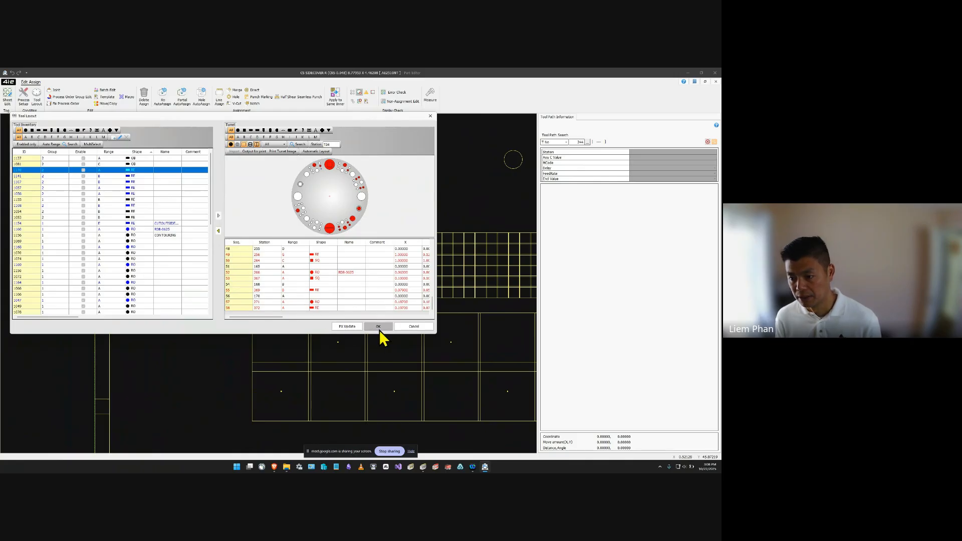
click(419, 327)
scroll(331, 285, up, 2)
scroll(333, 286, down, 4)
scroll(331, 284, down, 3)
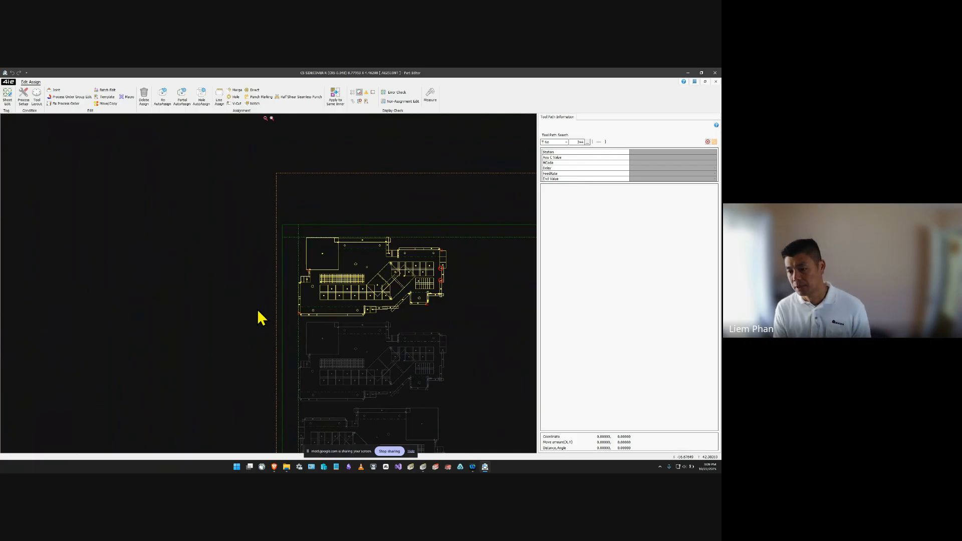
click(349, 190)
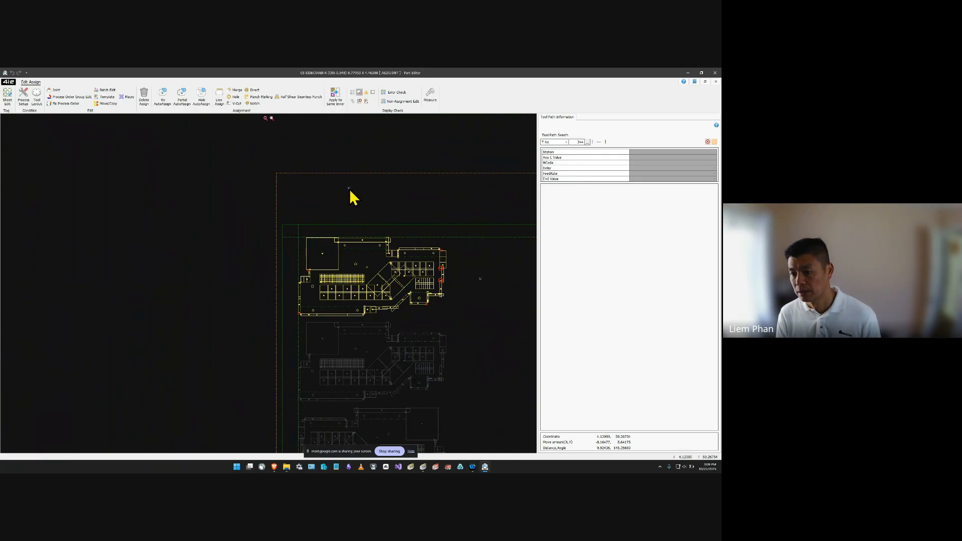
click(280, 313)
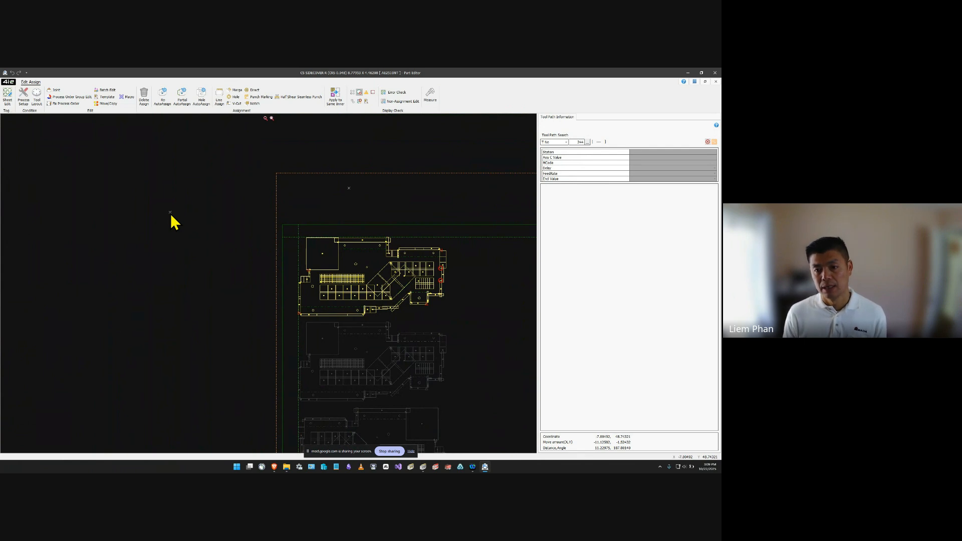
Close the part editor and the sheet editor to return to the AIE Planner parts list.
click(436, 466)
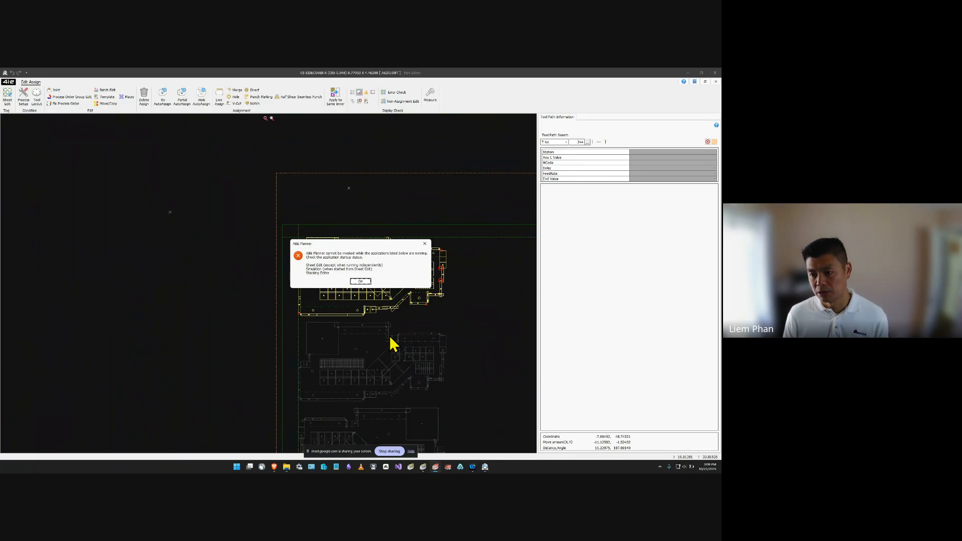
click(361, 282)
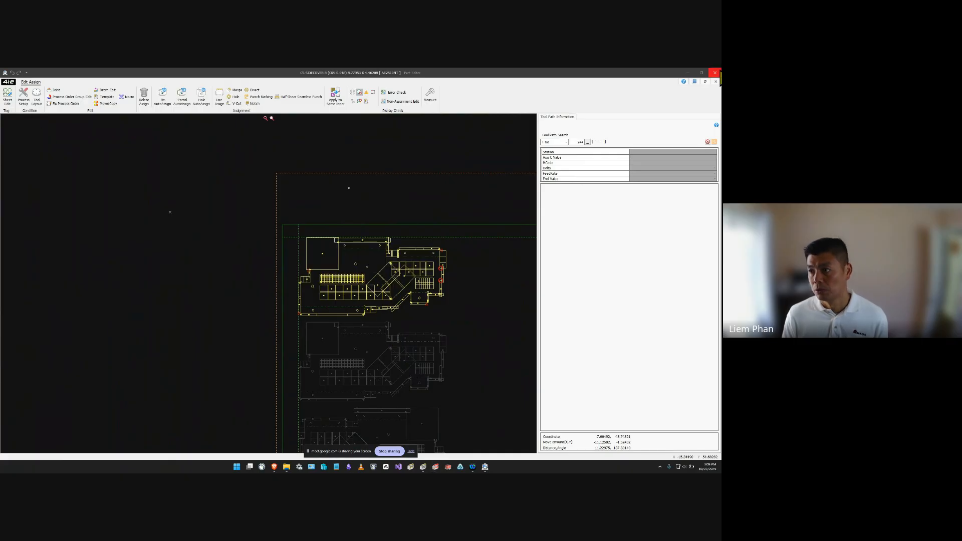
click(718, 74)
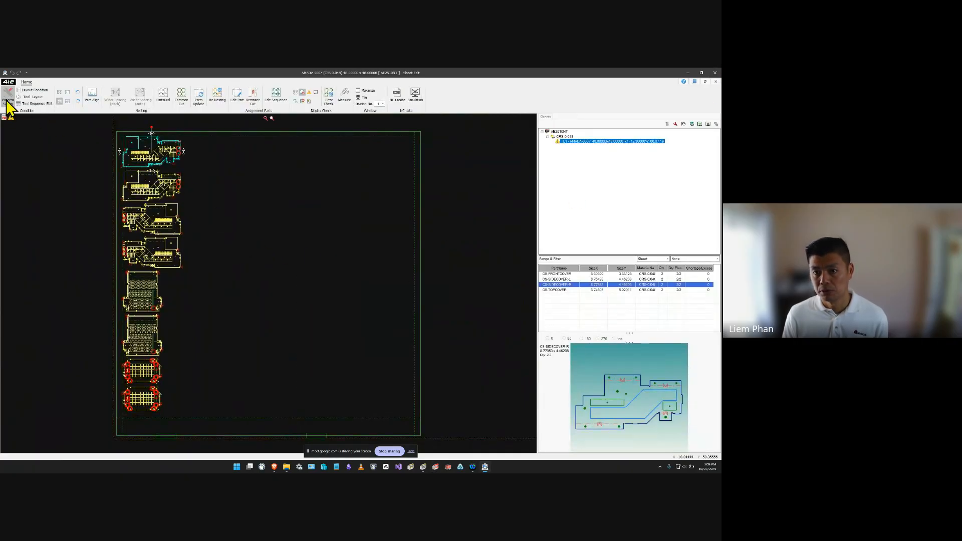
click(714, 75)
click(360, 283)
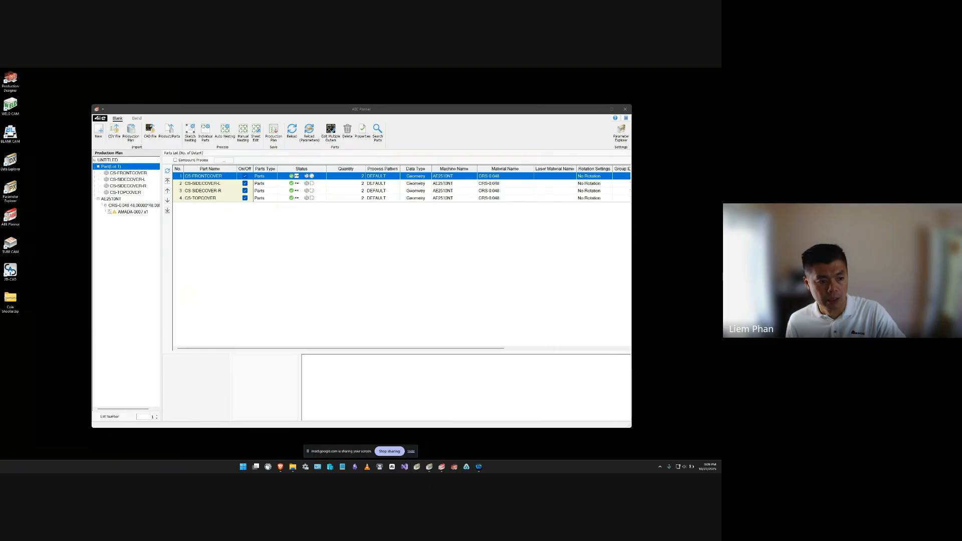
Switch to Parameter Explorer and examine the AE2510NT blank machine's machine information, peripheral information and turret layout with its tool inventory.
click(416, 468)
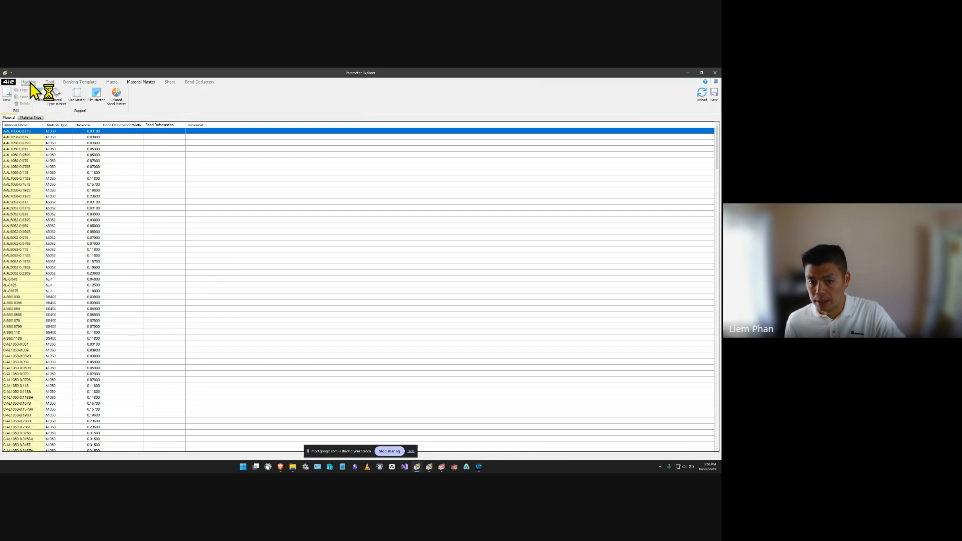
click(29, 82)
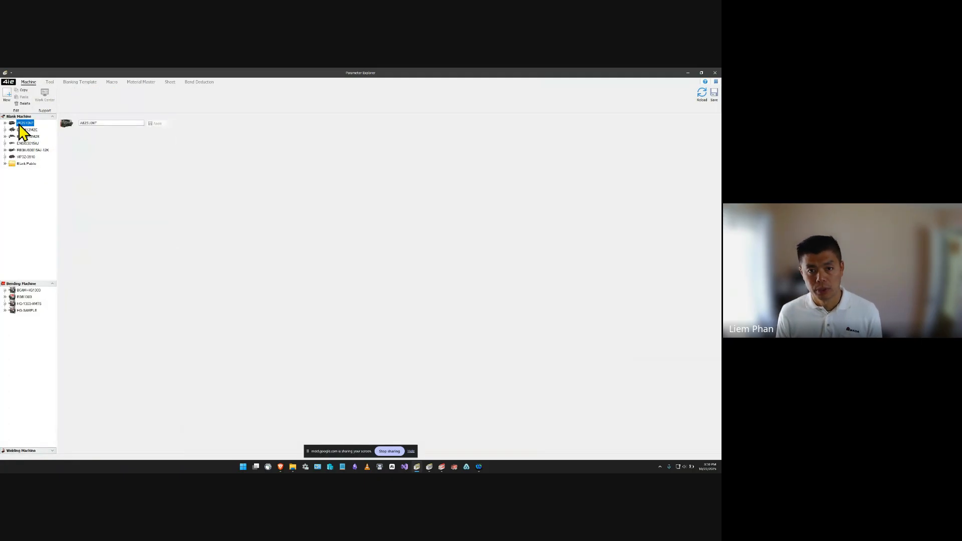
click(5, 123)
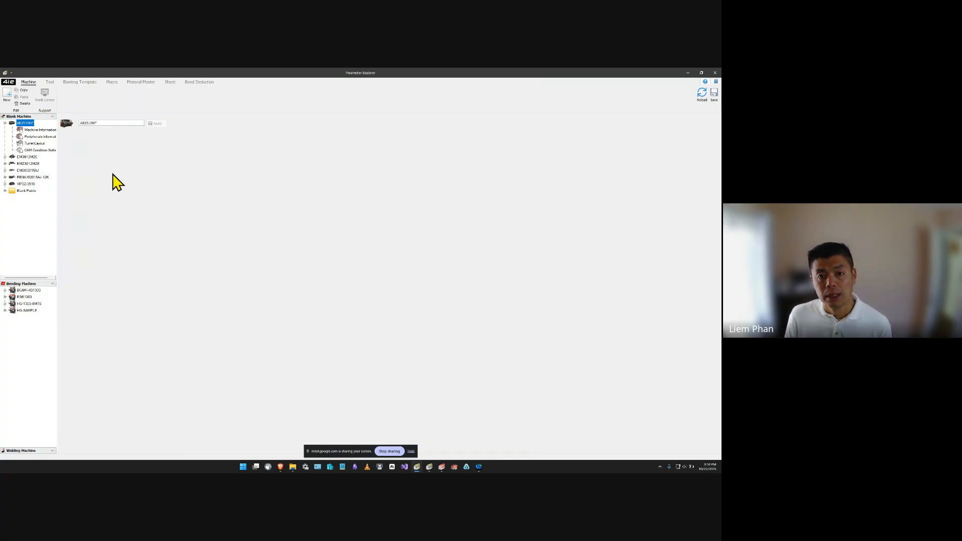
click(34, 144)
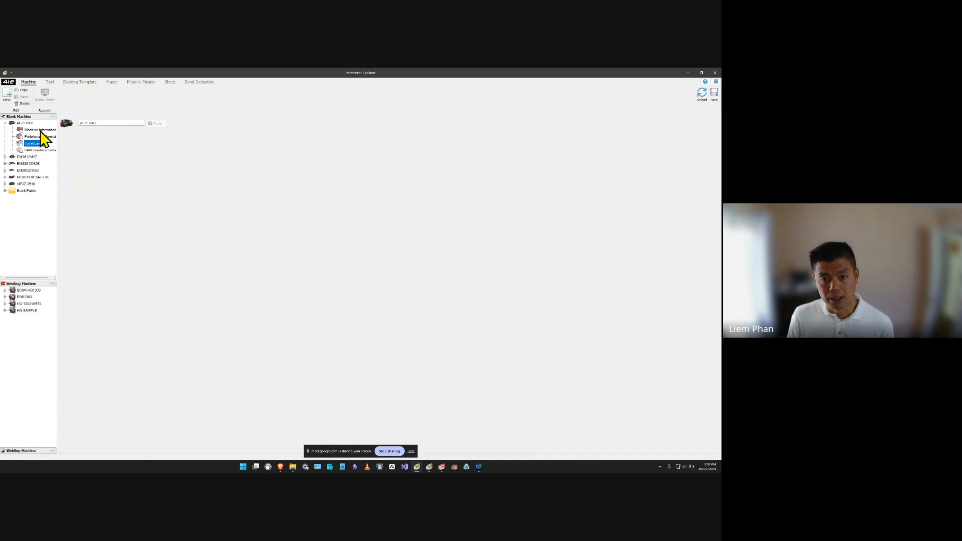
click(41, 131)
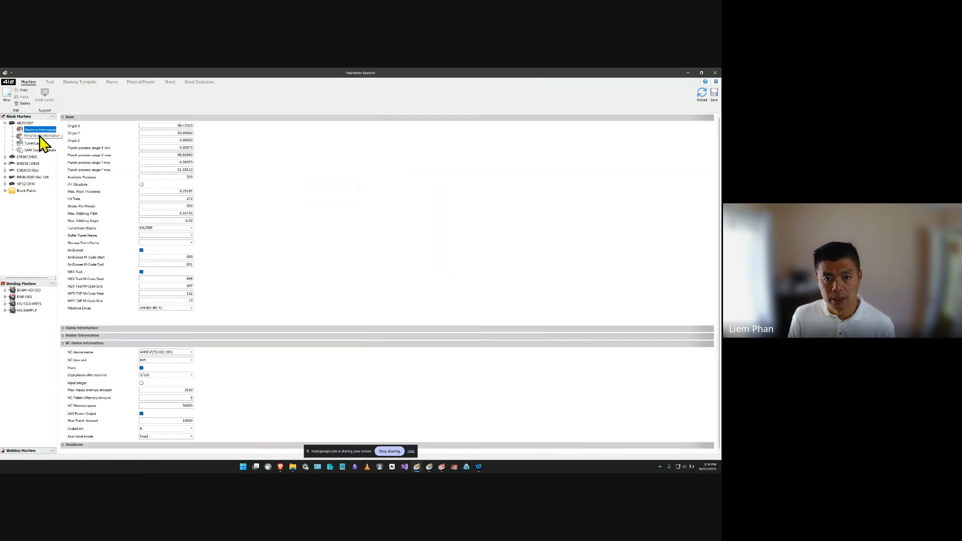
click(39, 137)
click(40, 144)
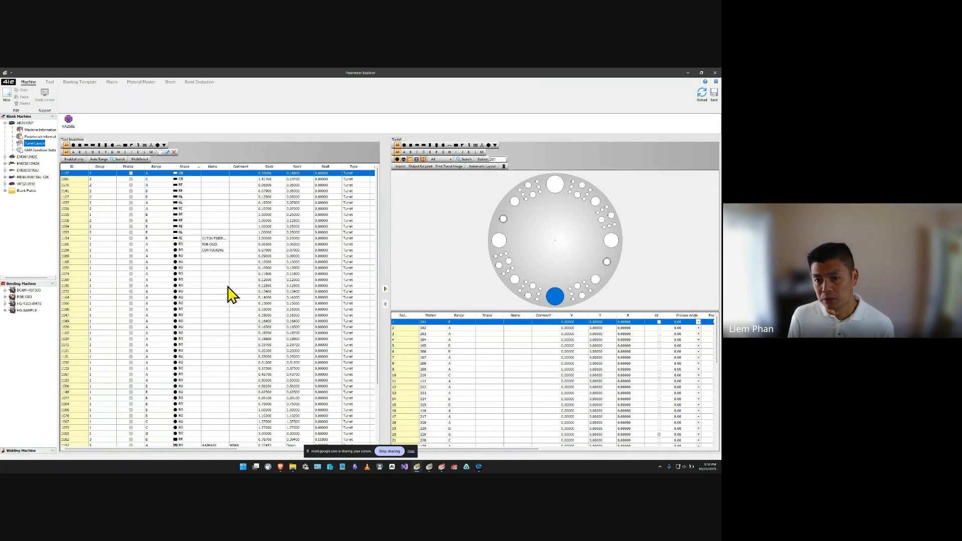
scroll(232, 295, down, 4)
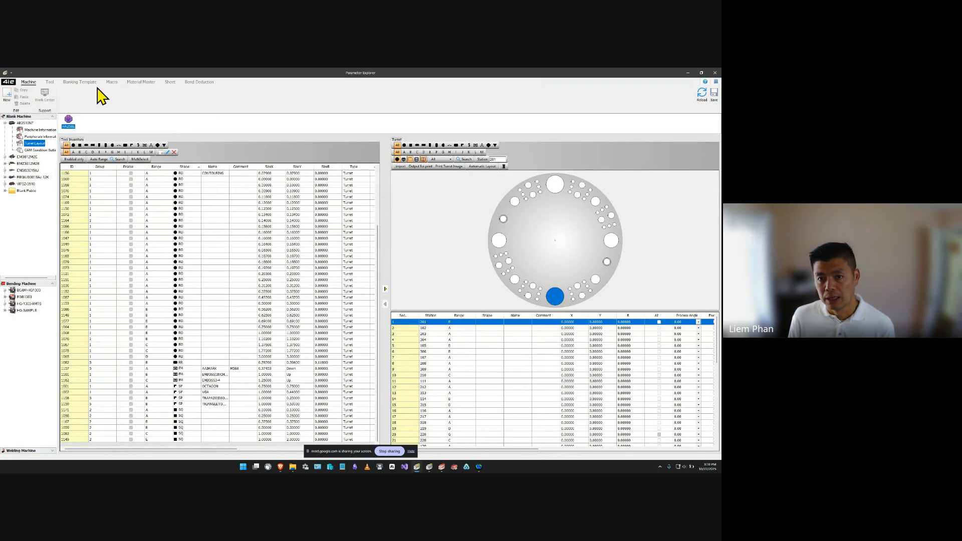
Look over the material master, macro and blanking template settings.
click(139, 83)
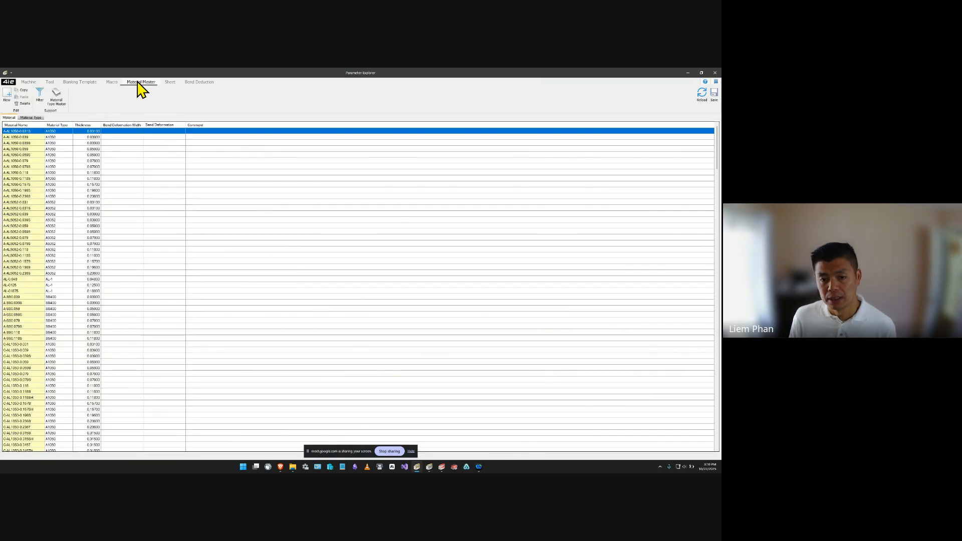
click(111, 83)
click(79, 83)
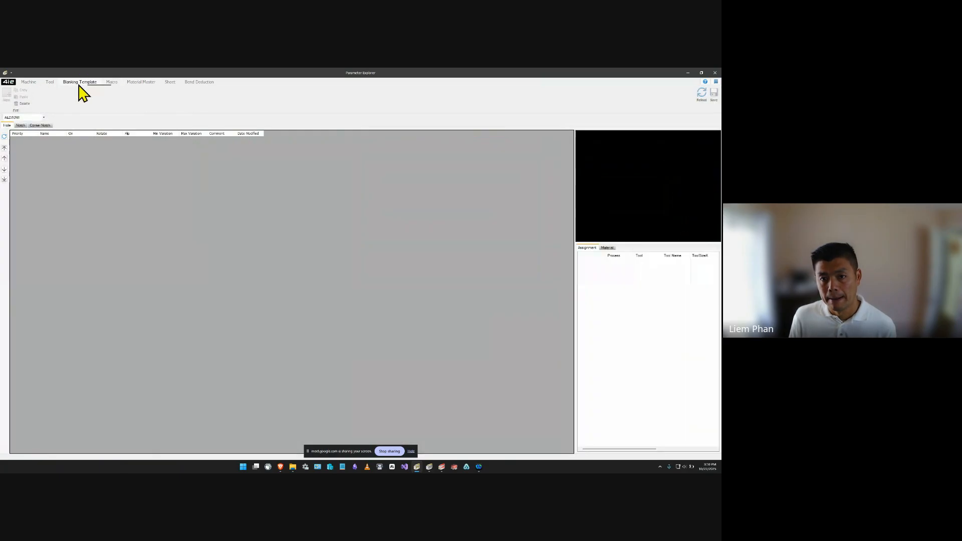
Open the blank tool inventory and look through its higher-numbered tool groups, including Group 8 and Group 6.
click(50, 82)
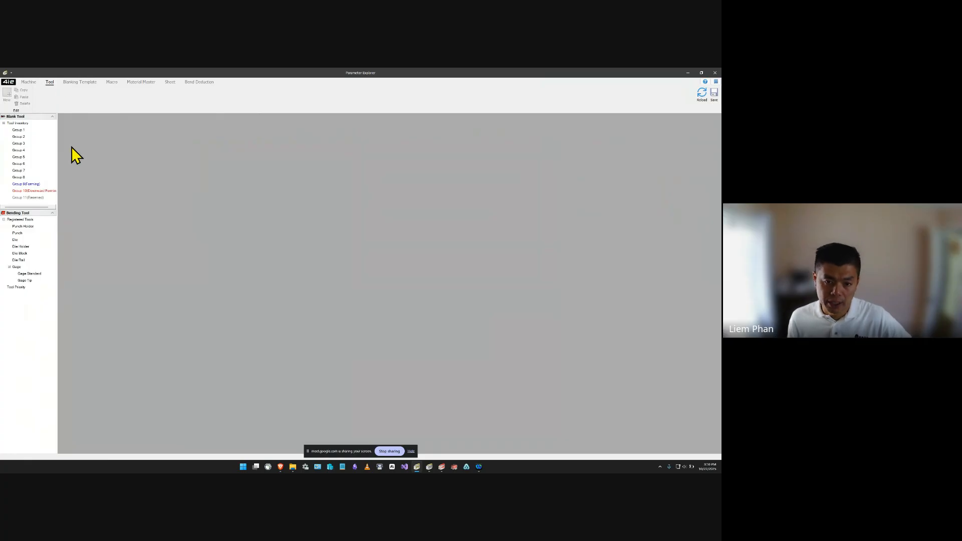
click(31, 184)
click(18, 171)
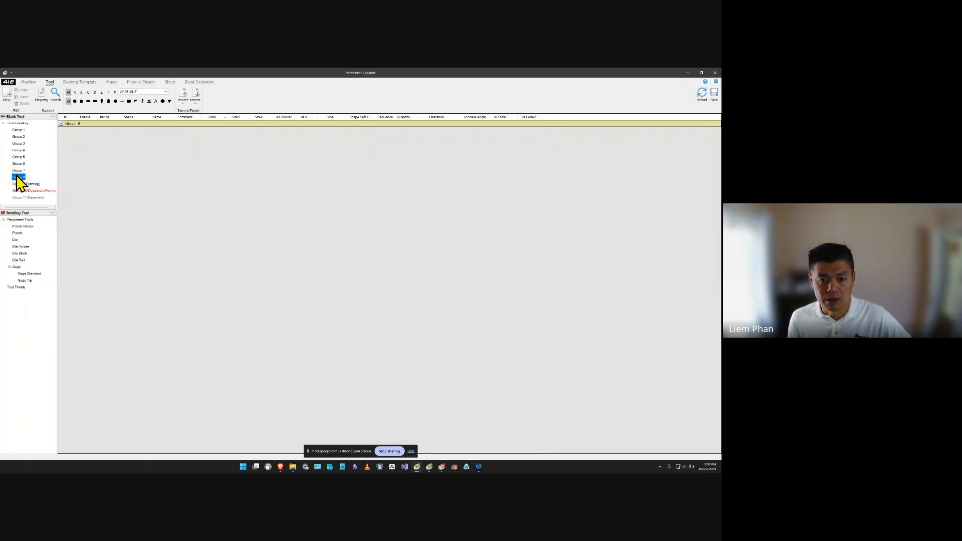
click(20, 165)
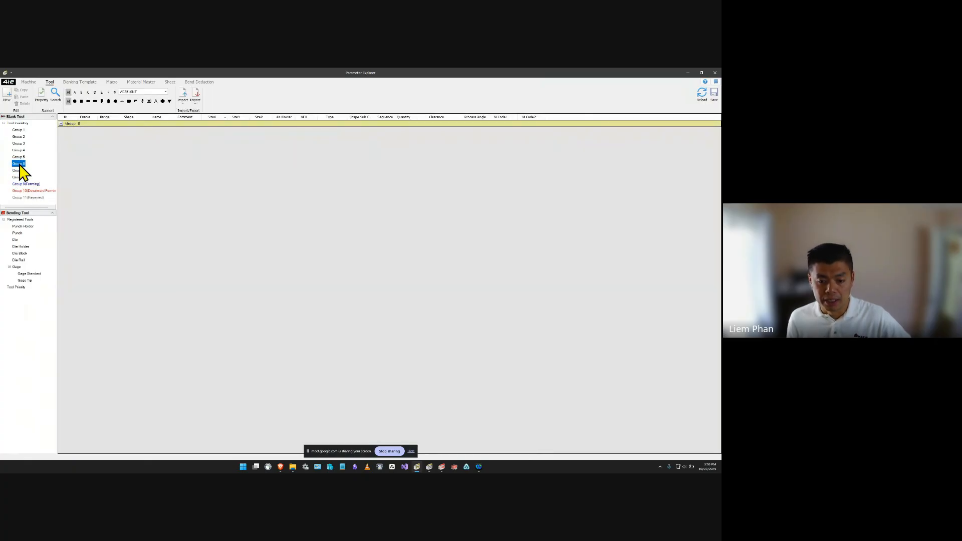